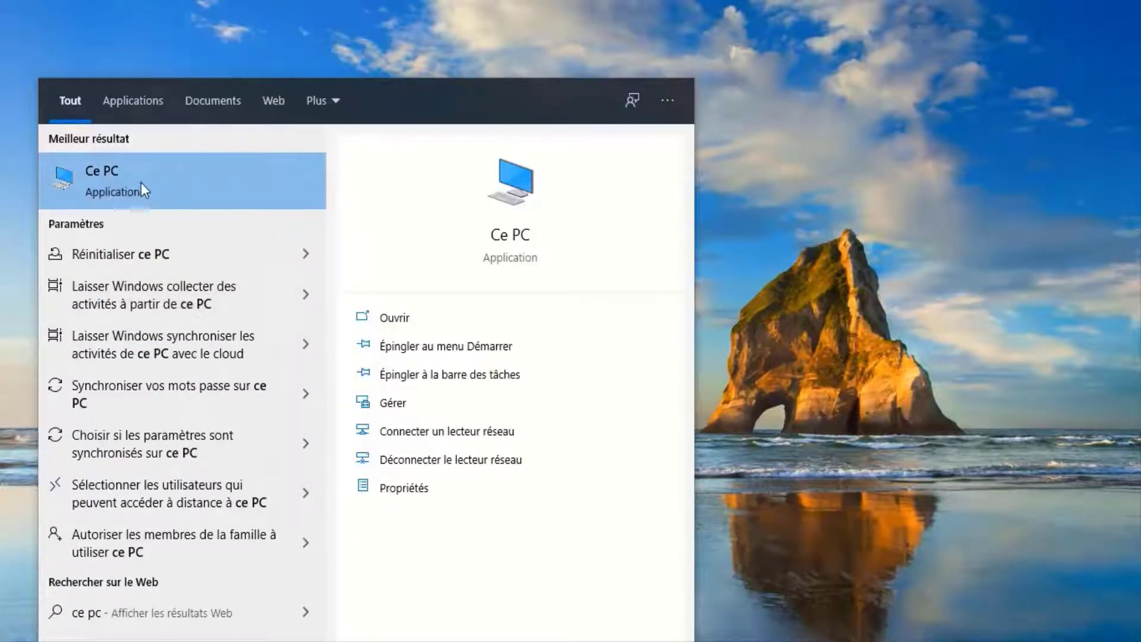
Step: Open Gestion de l'ordinateur via Gérer on the Ce PC search result
{"action": "right_click", "coordinate": [137, 183]}
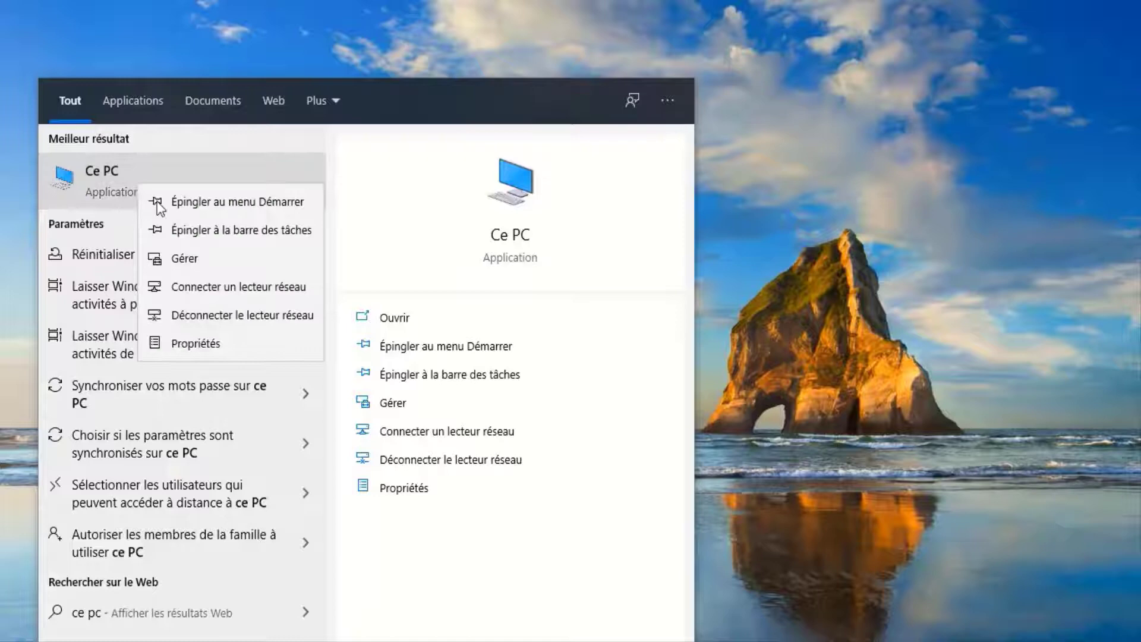
{"action": "left_click", "coordinate": [205, 255]}
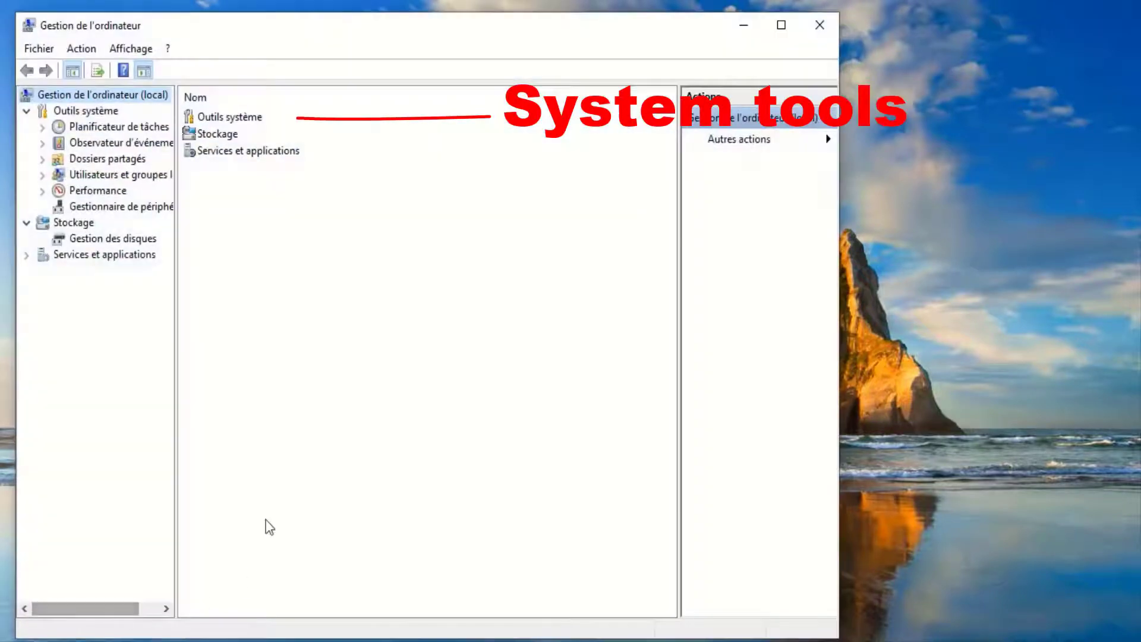
Step: Open Gestionnaire de périphériques under Outils système and expand Cartes réseau
{"action": "double_click", "coordinate": [235, 118]}
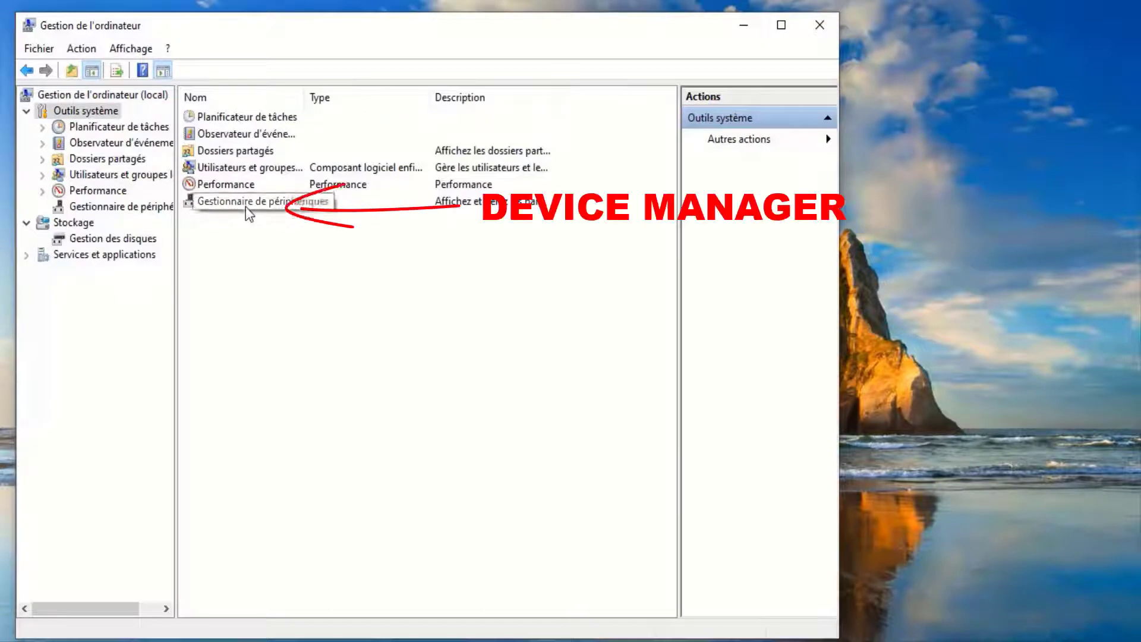
{"action": "double_click", "coordinate": [245, 202]}
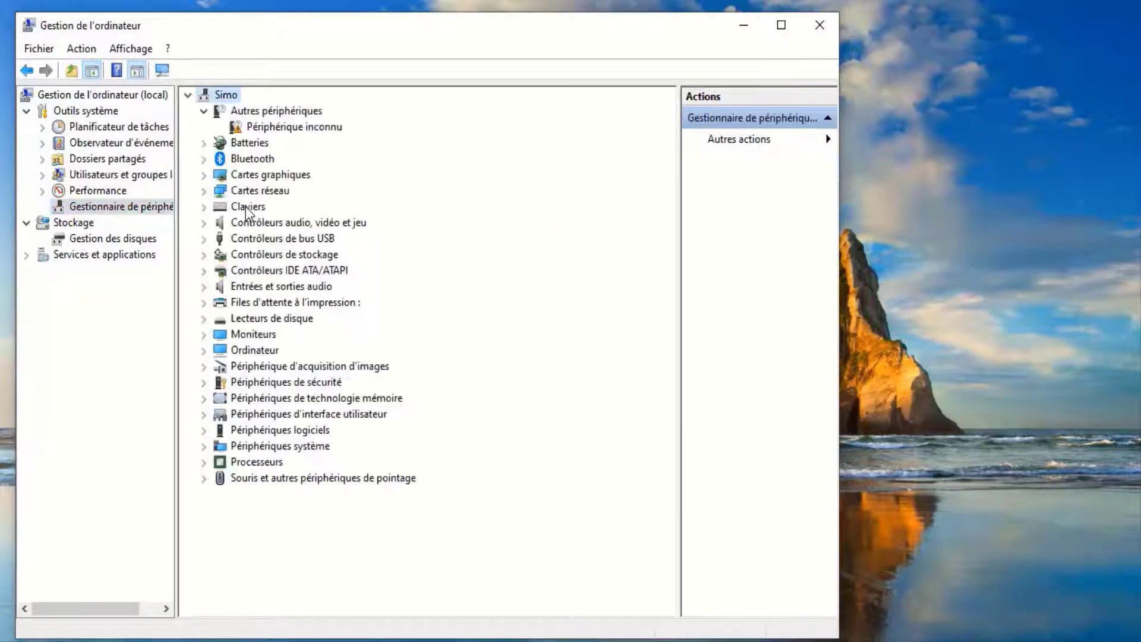
{"action": "double_click", "coordinate": [257, 191]}
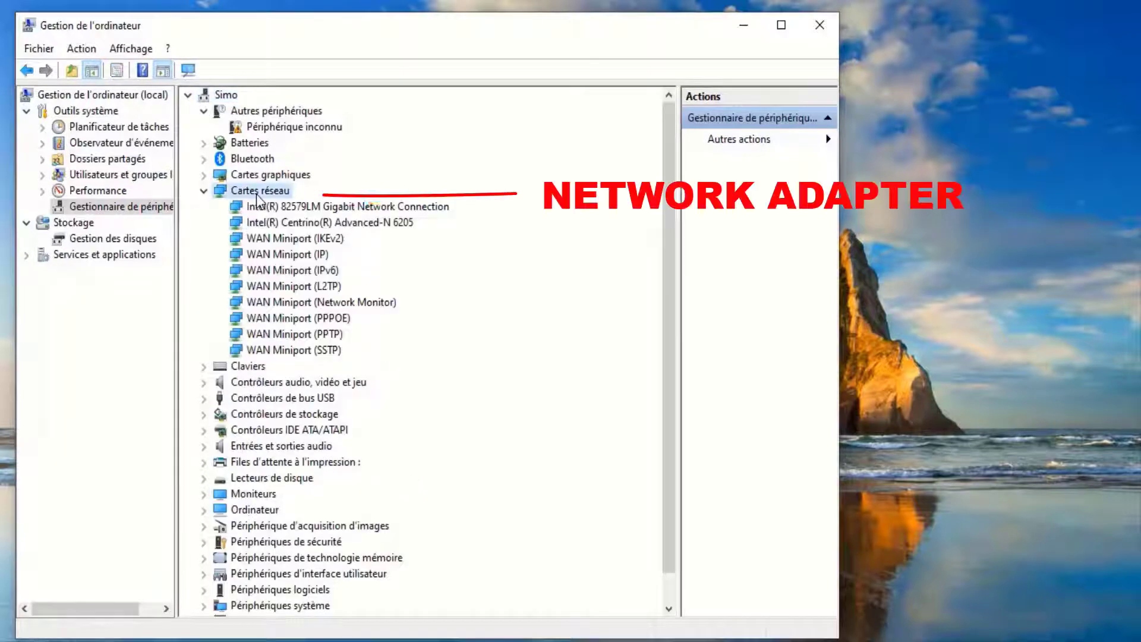
Step: Uninstall the WAN Miniports: SSTP, PPTP, PPPOE, Network Monitor, L2TP, IPv6, IP and IKEv2
{"action": "right_click", "coordinate": [273, 347]}
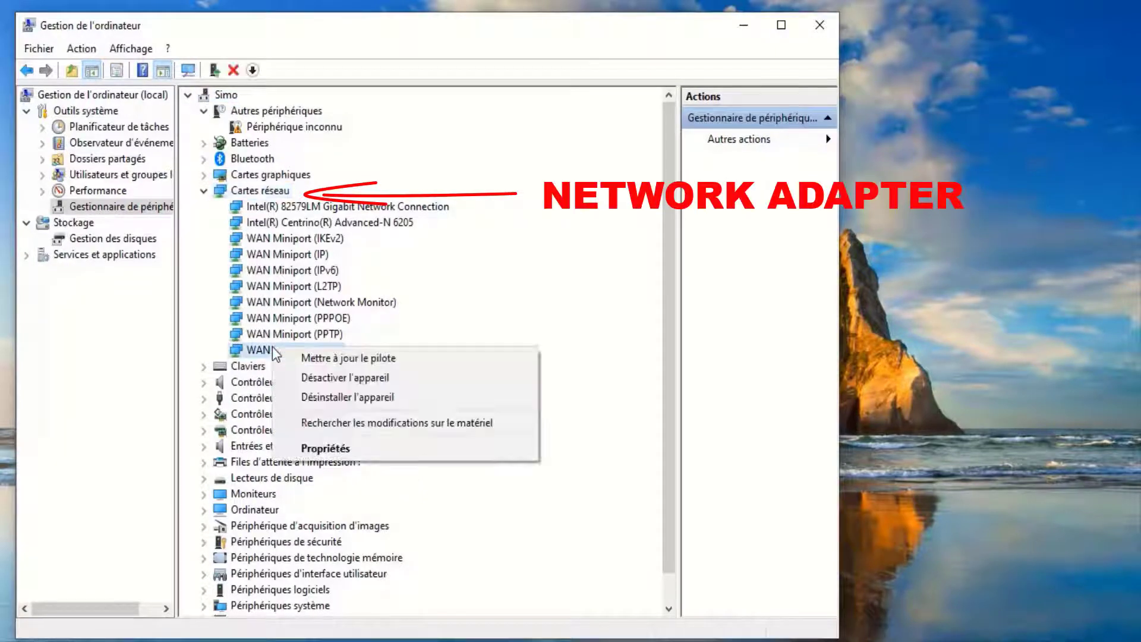
{"action": "left_click", "coordinate": [345, 397]}
{"action": "left_click", "coordinate": [596, 400]}
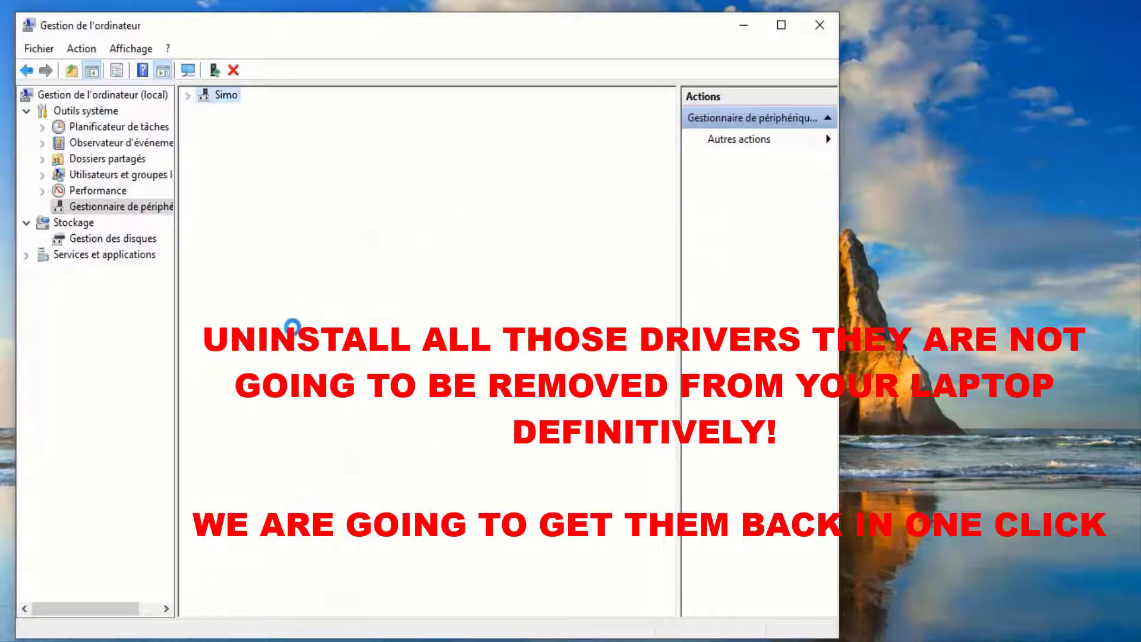
{"action": "right_click", "coordinate": [297, 336]}
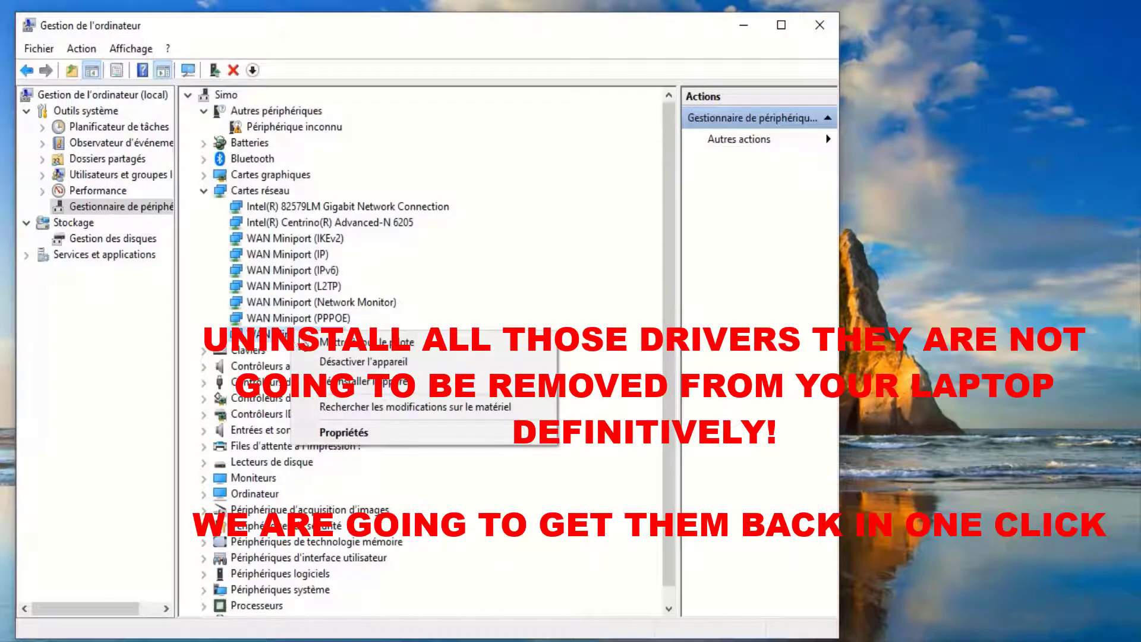
{"action": "left_click", "coordinate": [370, 386]}
{"action": "left_click", "coordinate": [597, 401]}
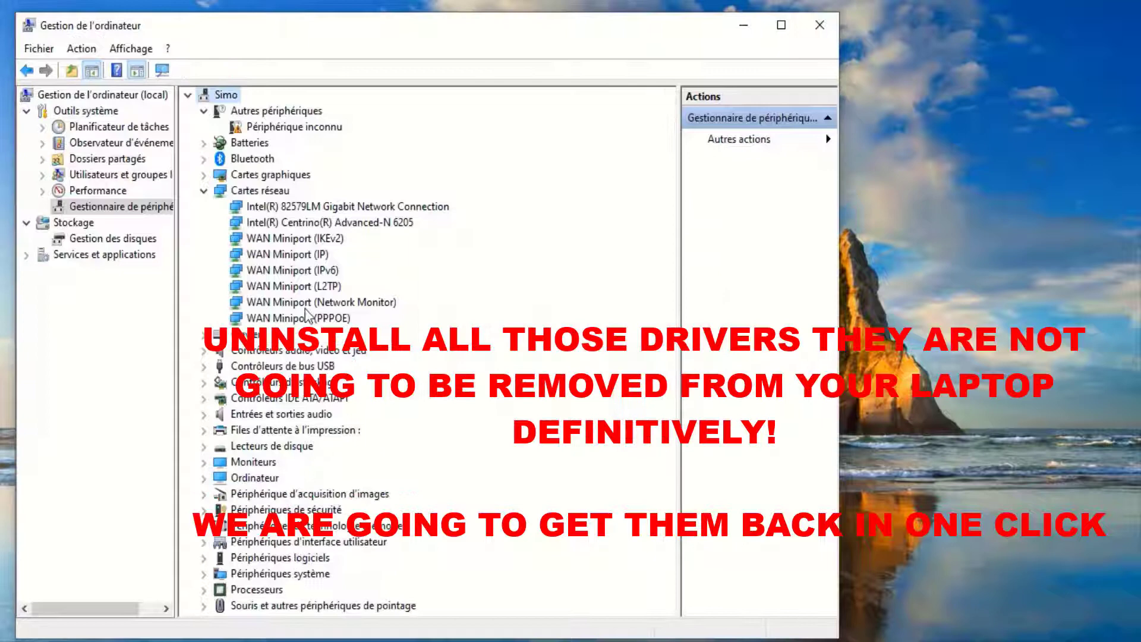
{"action": "right_click", "coordinate": [284, 319]}
{"action": "left_click", "coordinate": [356, 366]}
{"action": "left_click", "coordinate": [597, 398]}
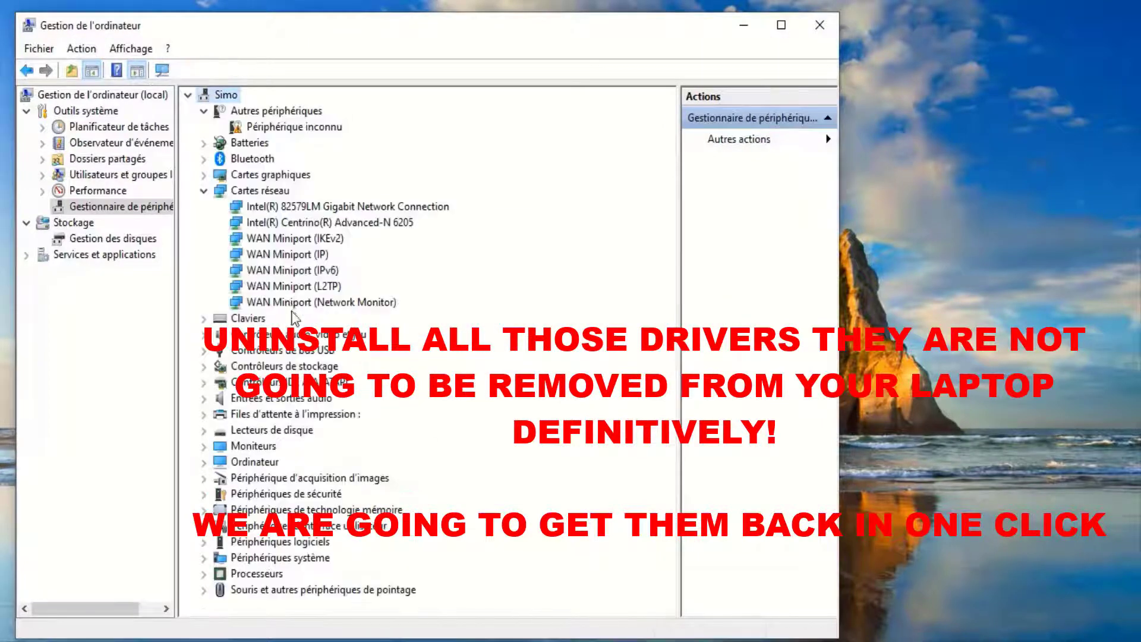
{"action": "right_click", "coordinate": [291, 303]}
{"action": "left_click", "coordinate": [361, 353]}
{"action": "left_click", "coordinate": [597, 401]}
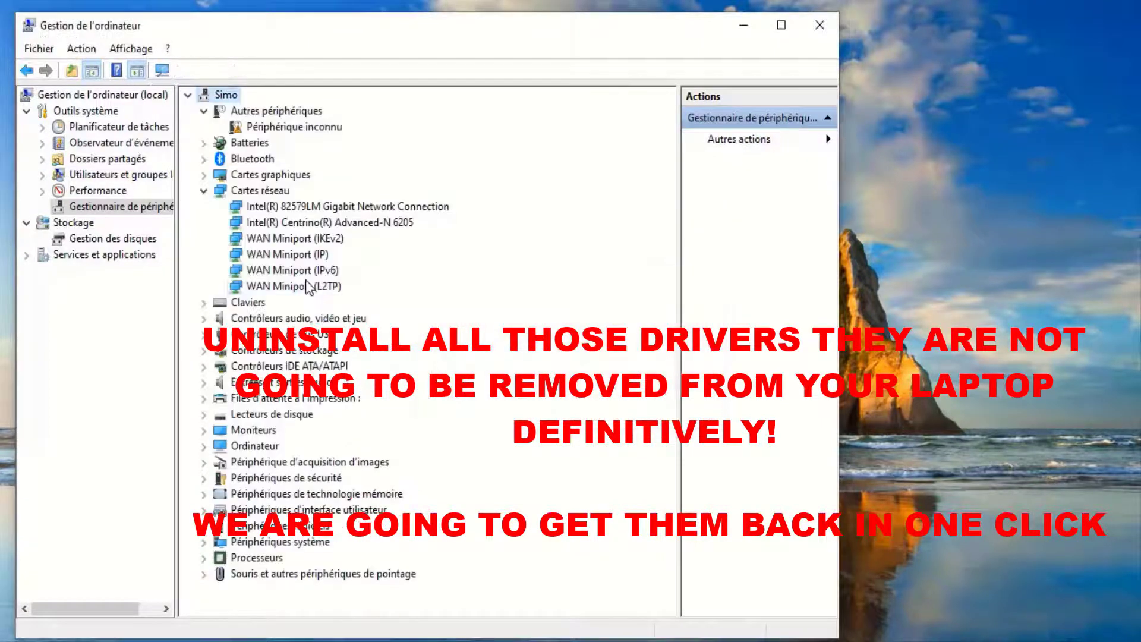
{"action": "right_click", "coordinate": [291, 286]}
{"action": "left_click", "coordinate": [356, 337]}
{"action": "left_click", "coordinate": [575, 398]}
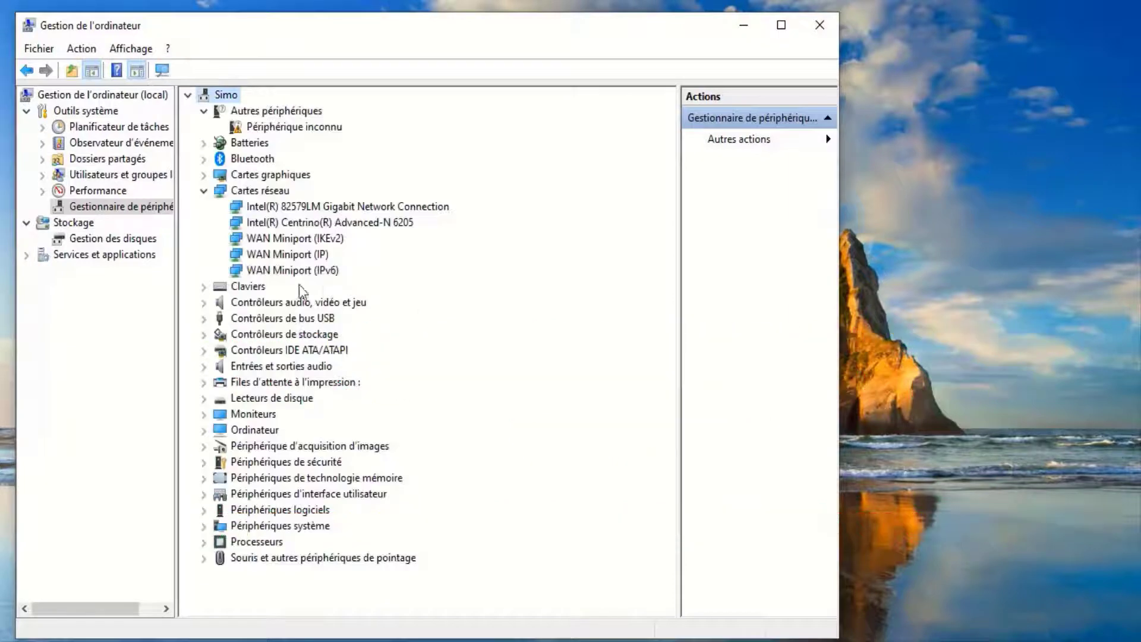
{"action": "right_click", "coordinate": [293, 275]}
{"action": "left_click", "coordinate": [400, 326]}
{"action": "left_click", "coordinate": [597, 399]}
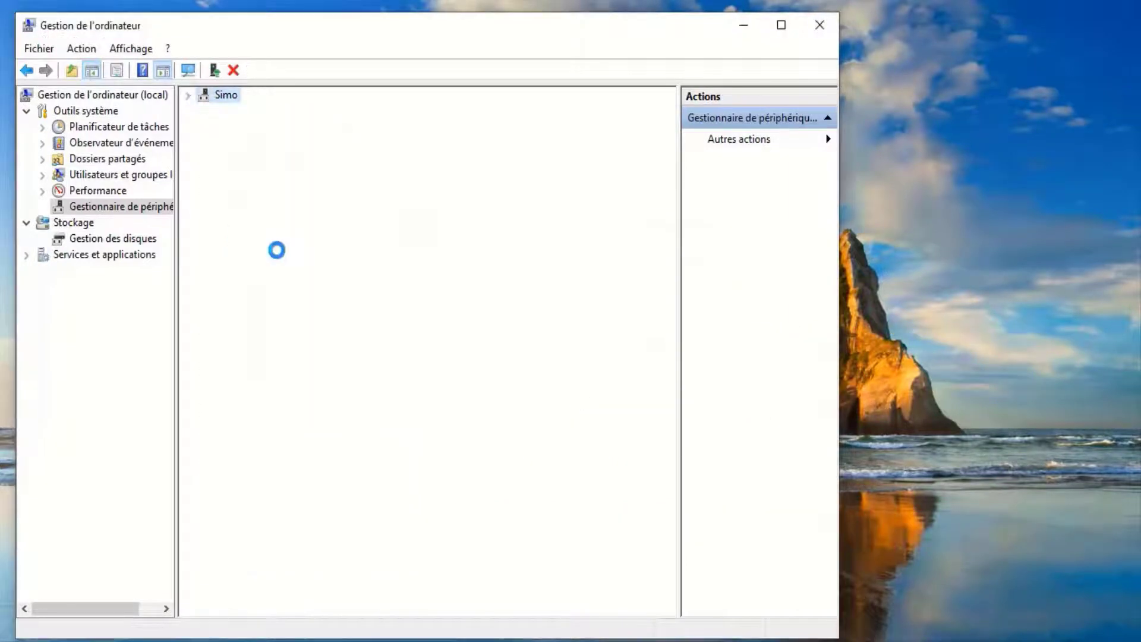
{"action": "right_click", "coordinate": [280, 257]}
{"action": "left_click", "coordinate": [333, 303]}
{"action": "left_click", "coordinate": [616, 400]}
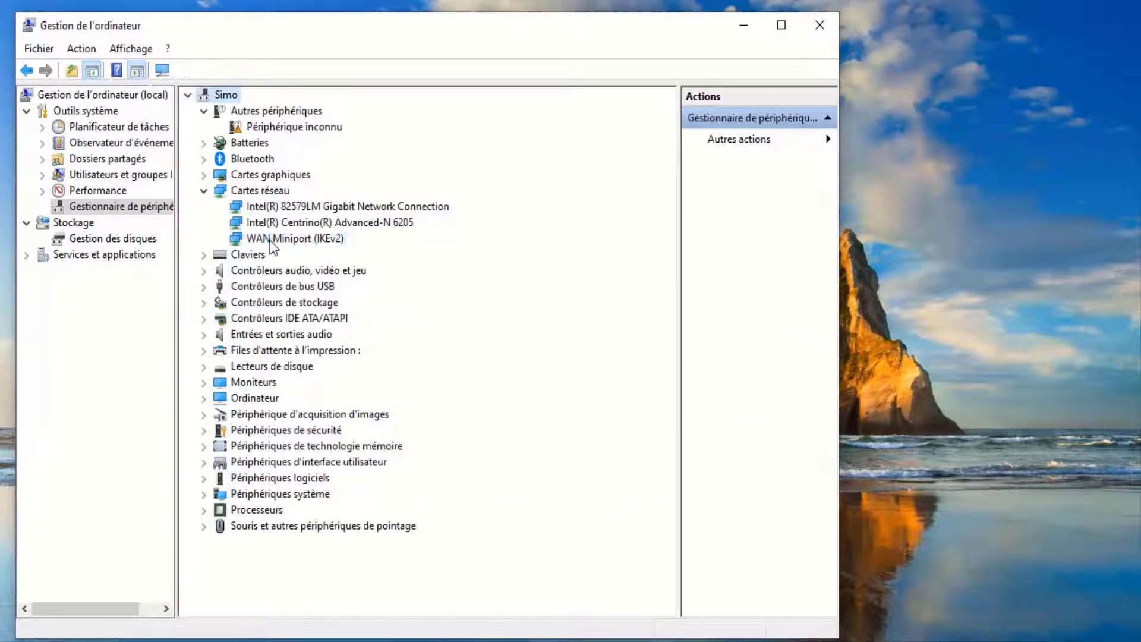
{"action": "right_click", "coordinate": [285, 238]}
{"action": "left_click", "coordinate": [318, 292]}
{"action": "left_click", "coordinate": [596, 400]}
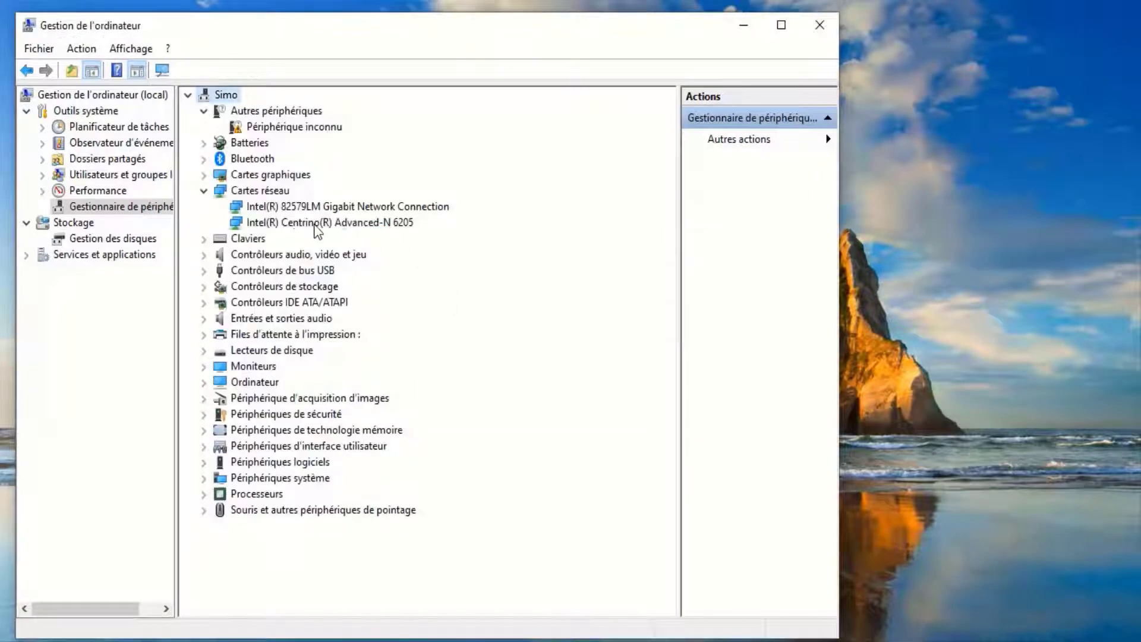
Step: Uninstall the Intel Centrino wireless and Intel 82579LM adapters
{"action": "right_click", "coordinate": [315, 223]}
{"action": "left_click", "coordinate": [371, 274]}
{"action": "left_click", "coordinate": [596, 399]}
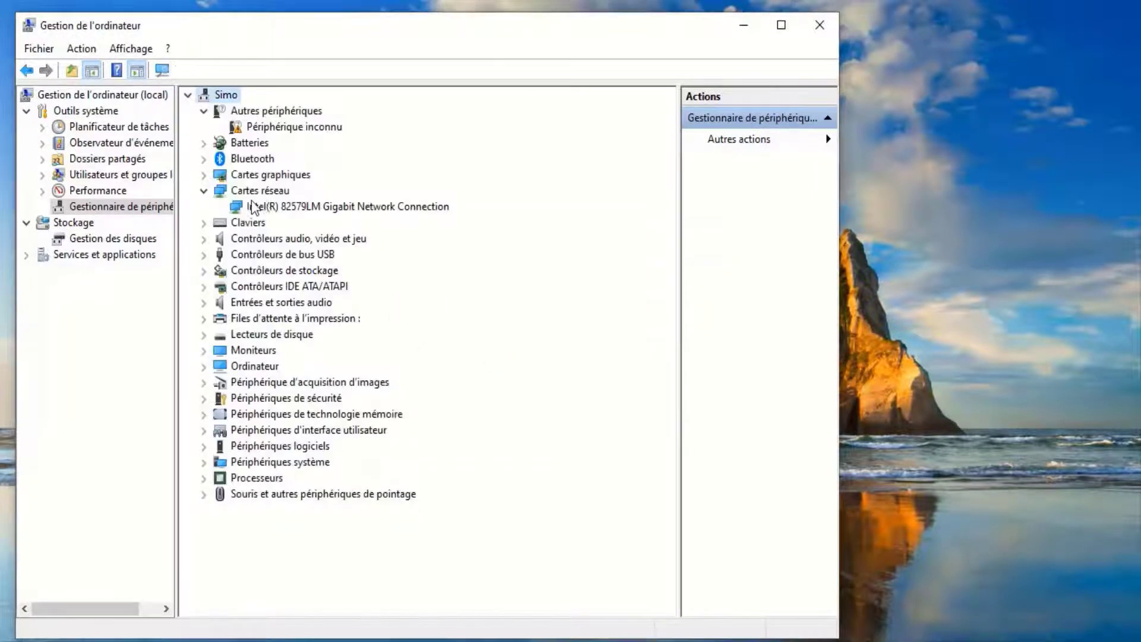
{"action": "right_click", "coordinate": [262, 202]}
{"action": "left_click", "coordinate": [348, 255]}
{"action": "left_click", "coordinate": [595, 399]}
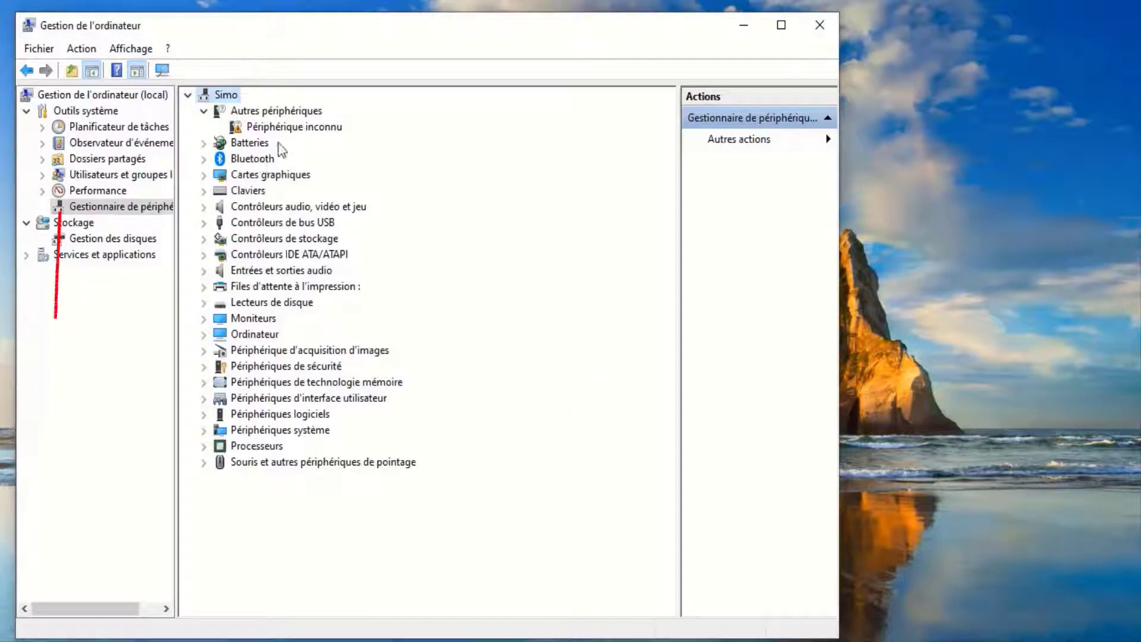
Step: Run Rechercher les modifications sur le matériel from the Action menu to reinstall the adapters
{"action": "left_click", "coordinate": [82, 48]}
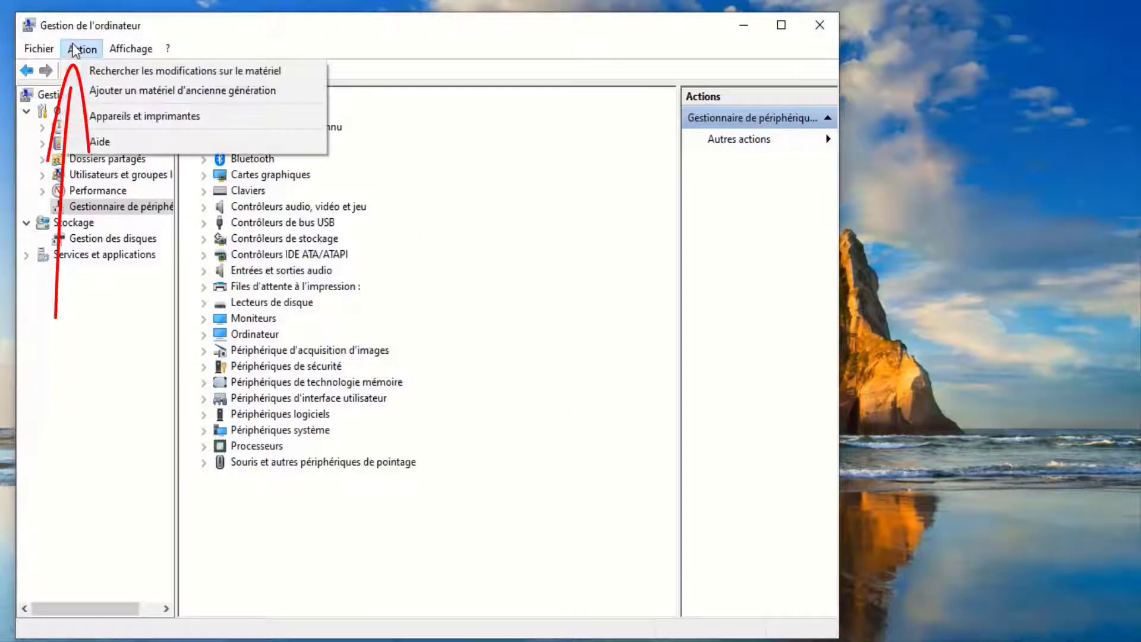
{"action": "left_click", "coordinate": [125, 70]}
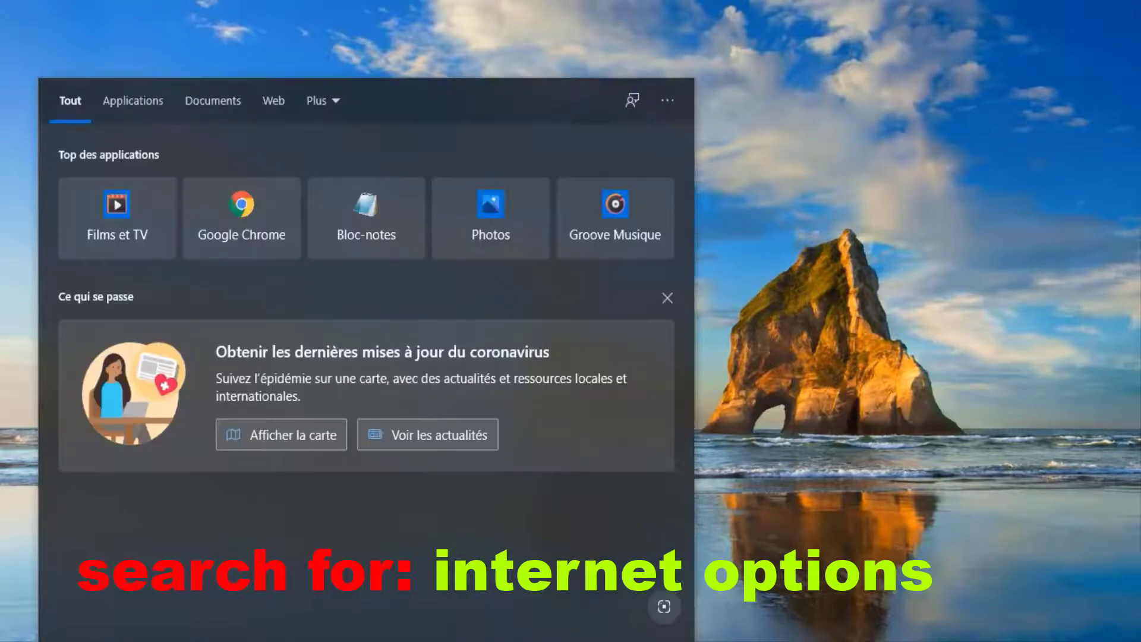
Step: Search 'options internet' and open the Options Internet result
{"action": "type", "text": "option"}
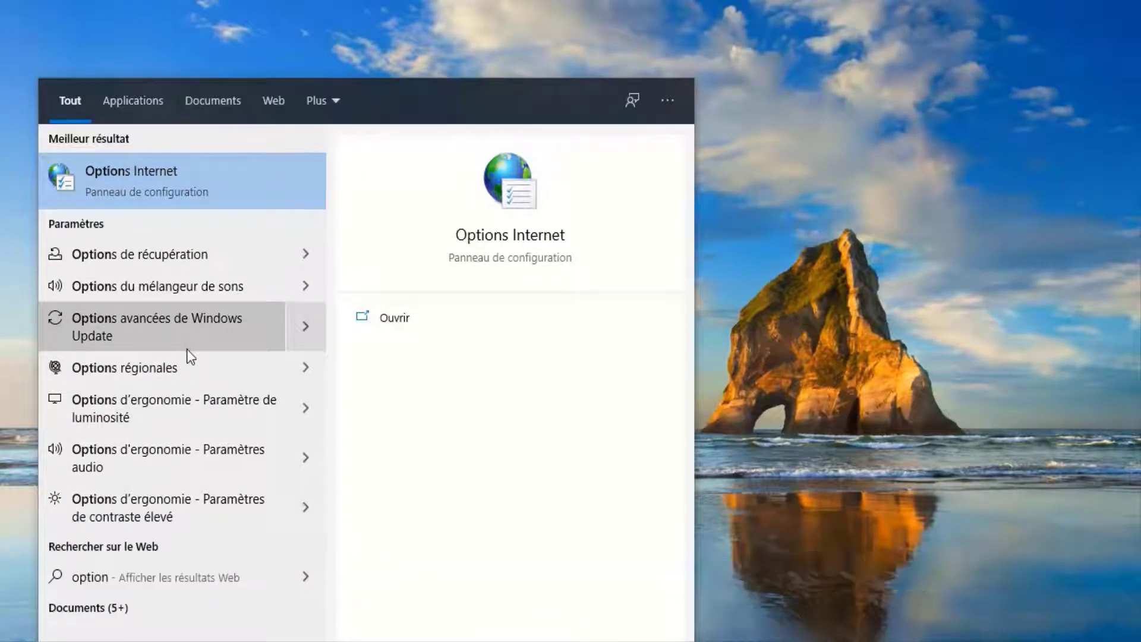
{"action": "type", "text": "s internet"}
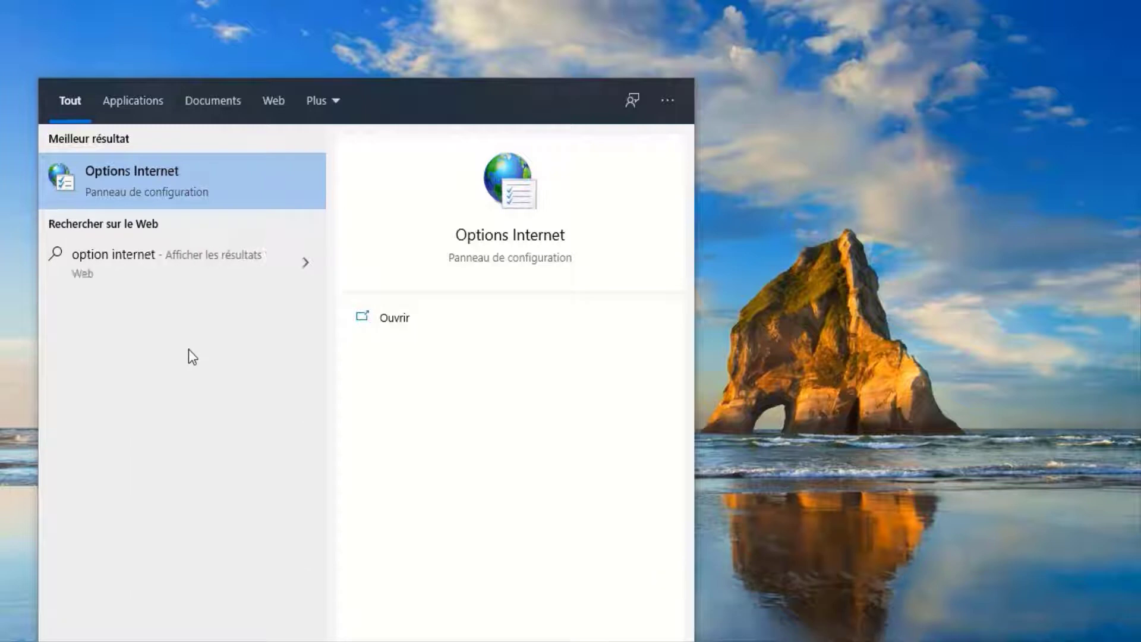
{"action": "left_click", "coordinate": [154, 187]}
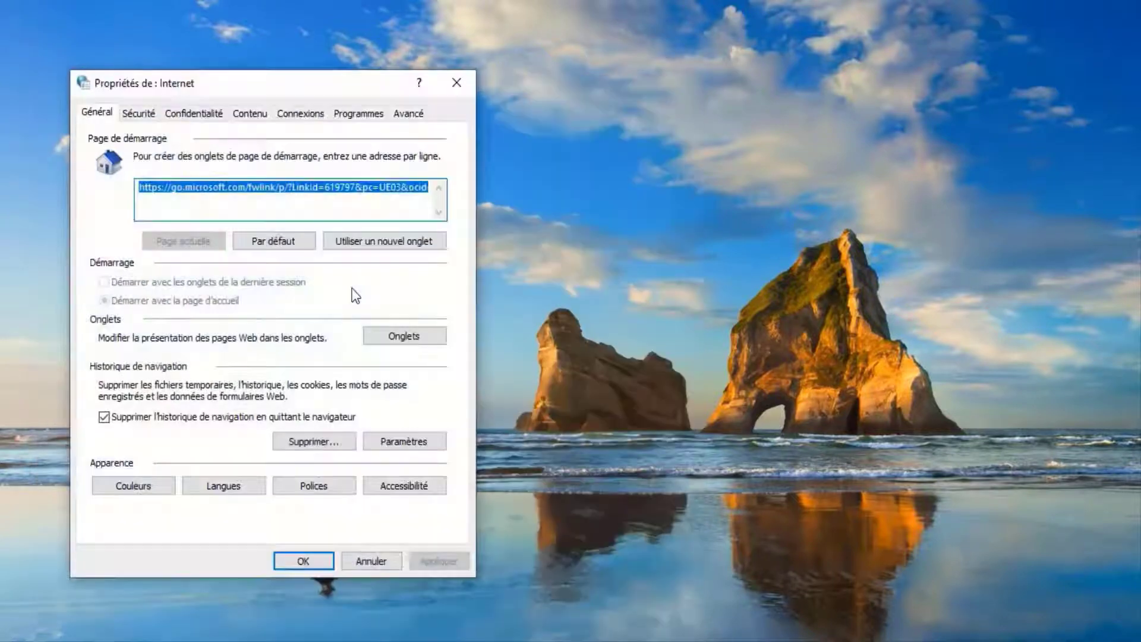
Step: Enable deleting history on browser exit and delete all checked browsing data now
{"action": "left_click", "coordinate": [105, 417]}
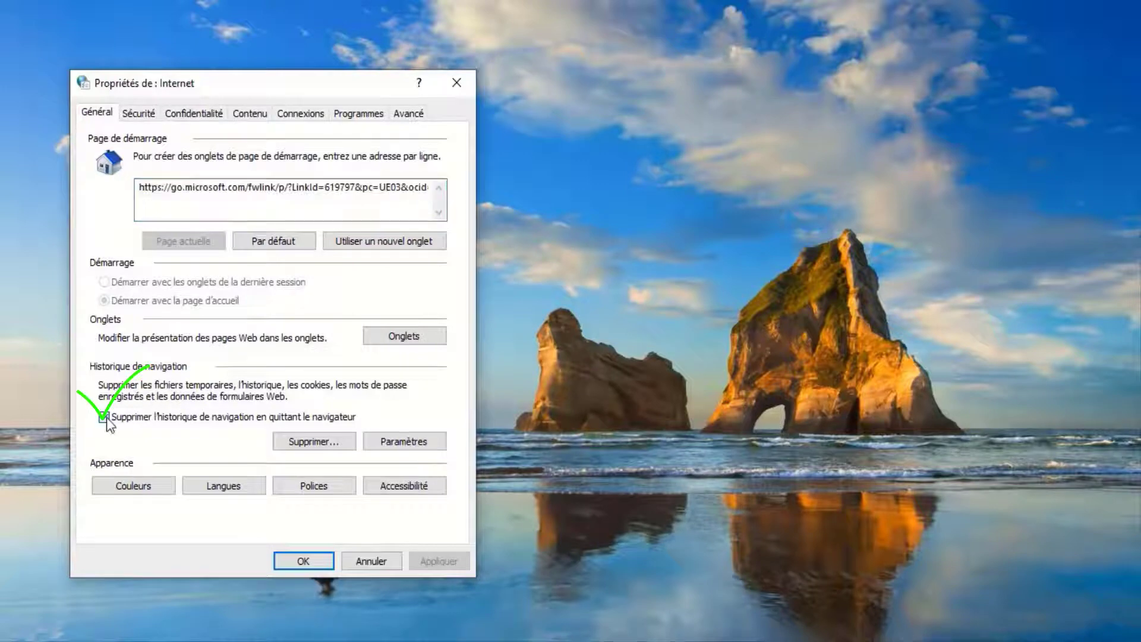
{"action": "left_click", "coordinate": [323, 438]}
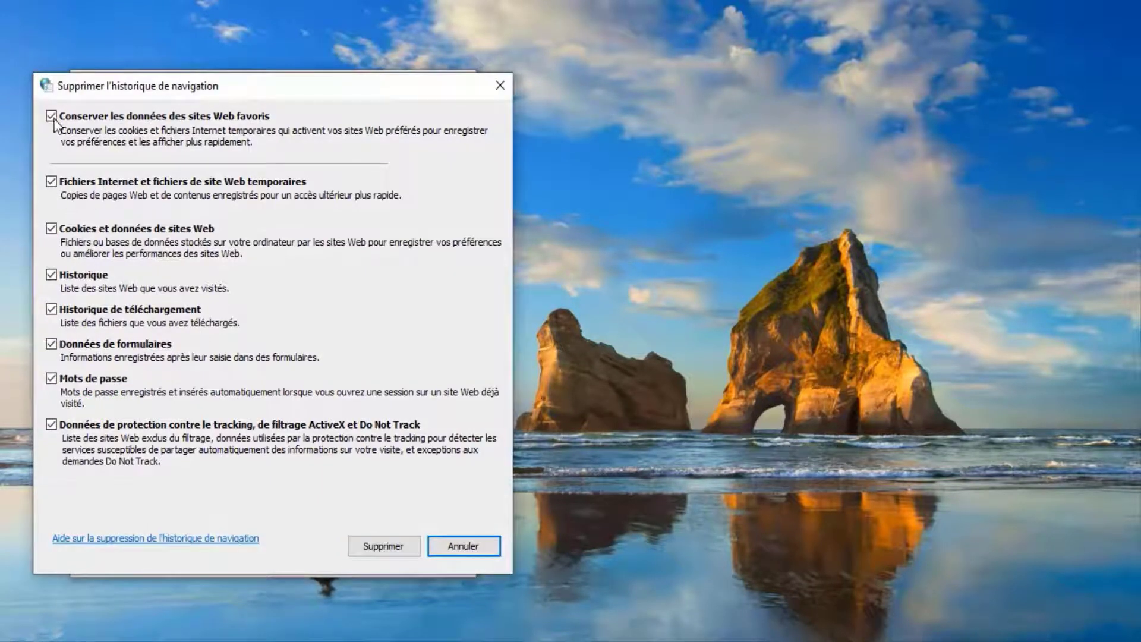
{"action": "left_click", "coordinate": [380, 545]}
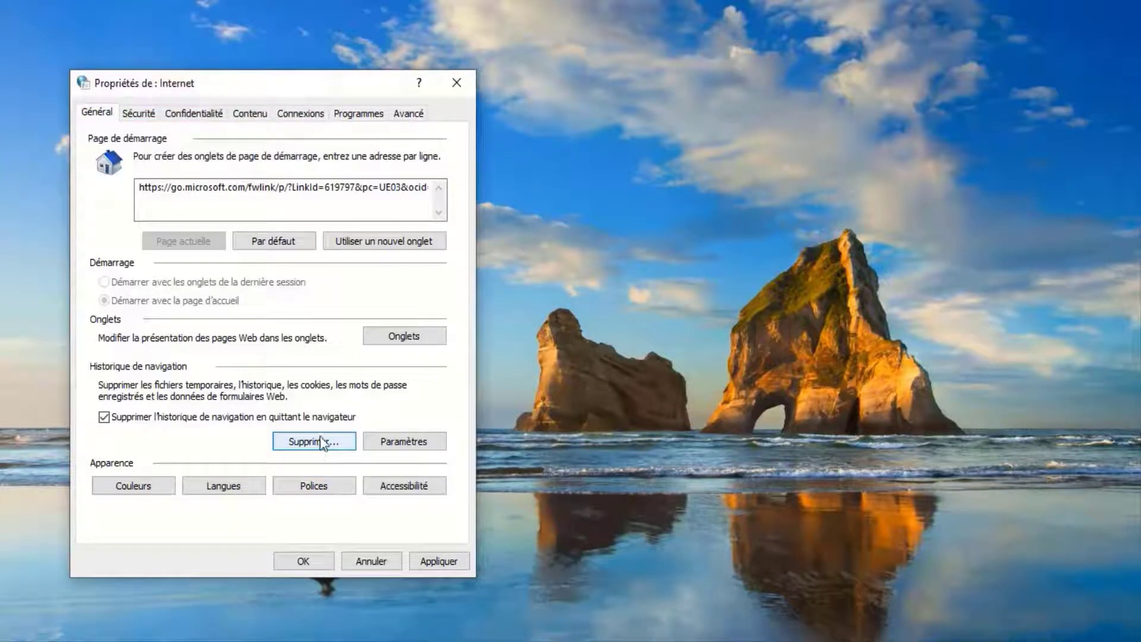
Step: Clear the SSL state on the Contenu tab, then show the Avancé tab
{"action": "left_click", "coordinate": [149, 115]}
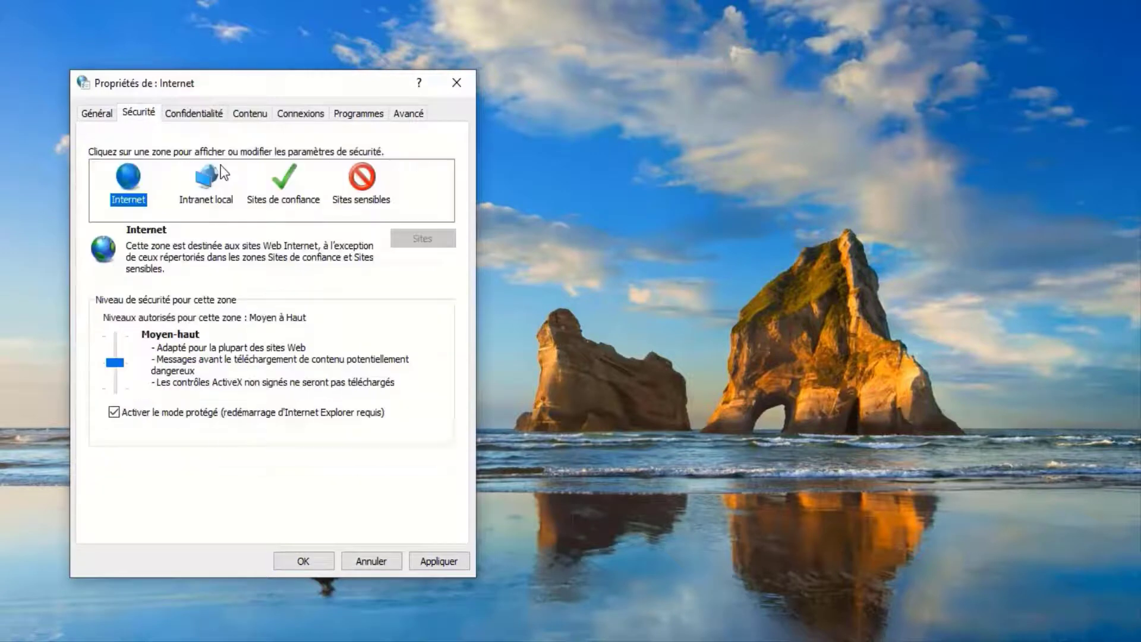
{"action": "left_click", "coordinate": [204, 118]}
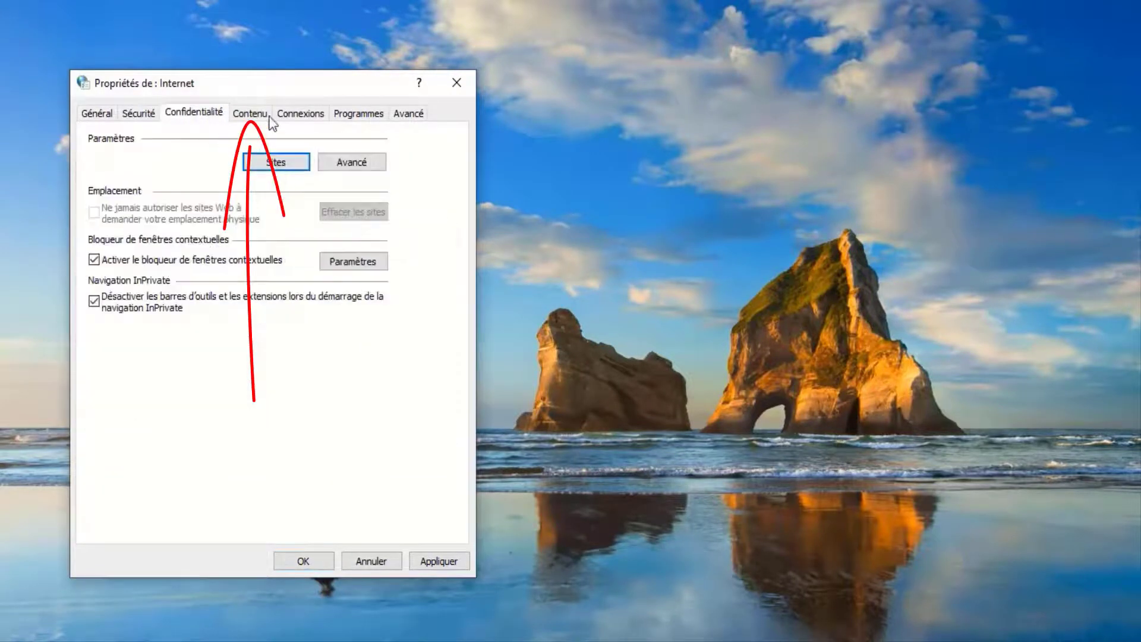
{"action": "left_click", "coordinate": [248, 112]}
{"action": "left_click", "coordinate": [203, 192]}
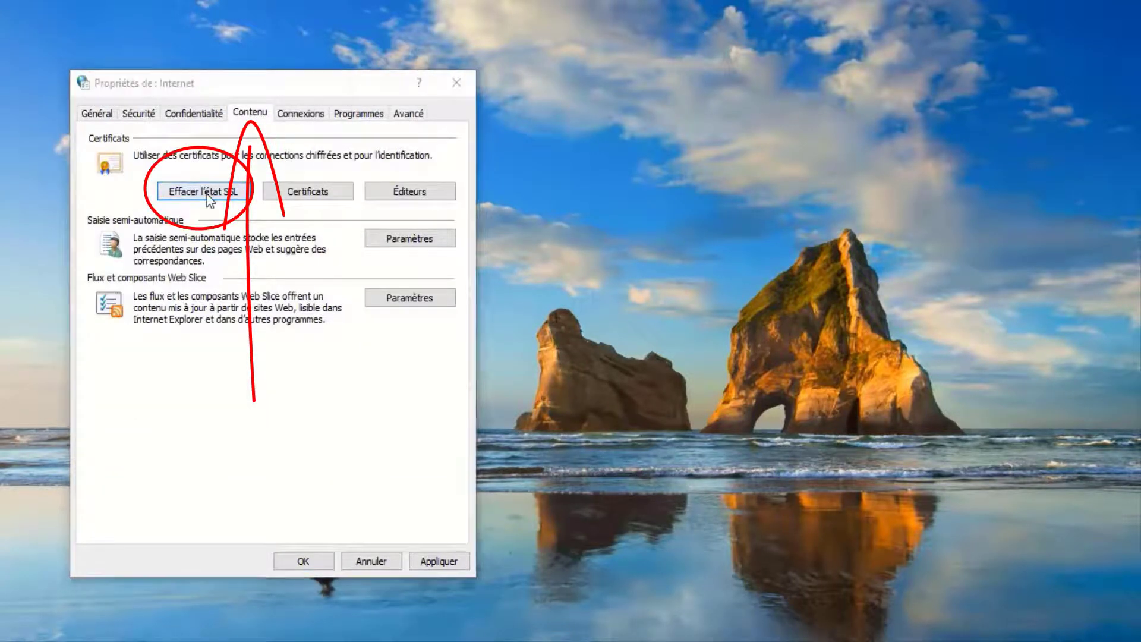
{"action": "left_click", "coordinate": [605, 397]}
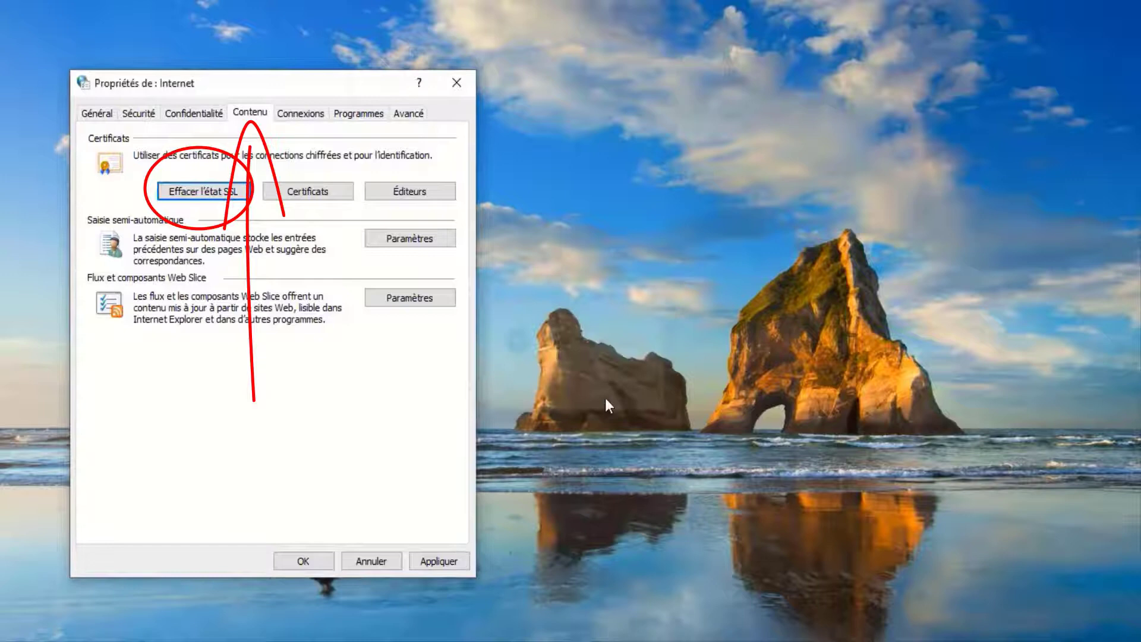
{"action": "left_click", "coordinate": [316, 116]}
{"action": "left_click", "coordinate": [350, 116]}
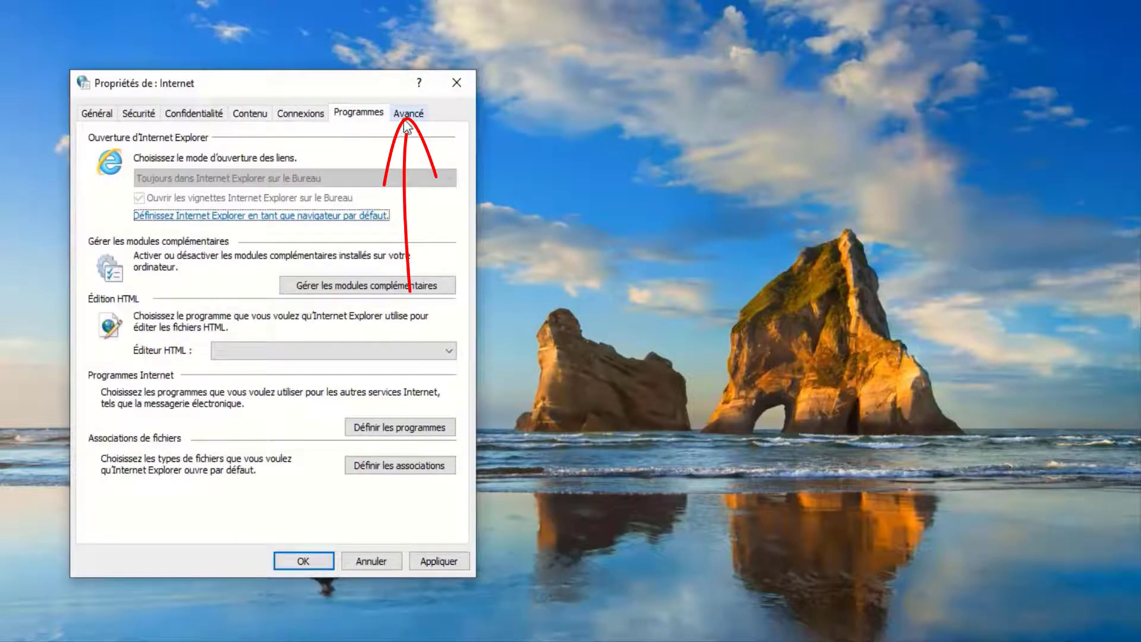
{"action": "left_click", "coordinate": [406, 119]}
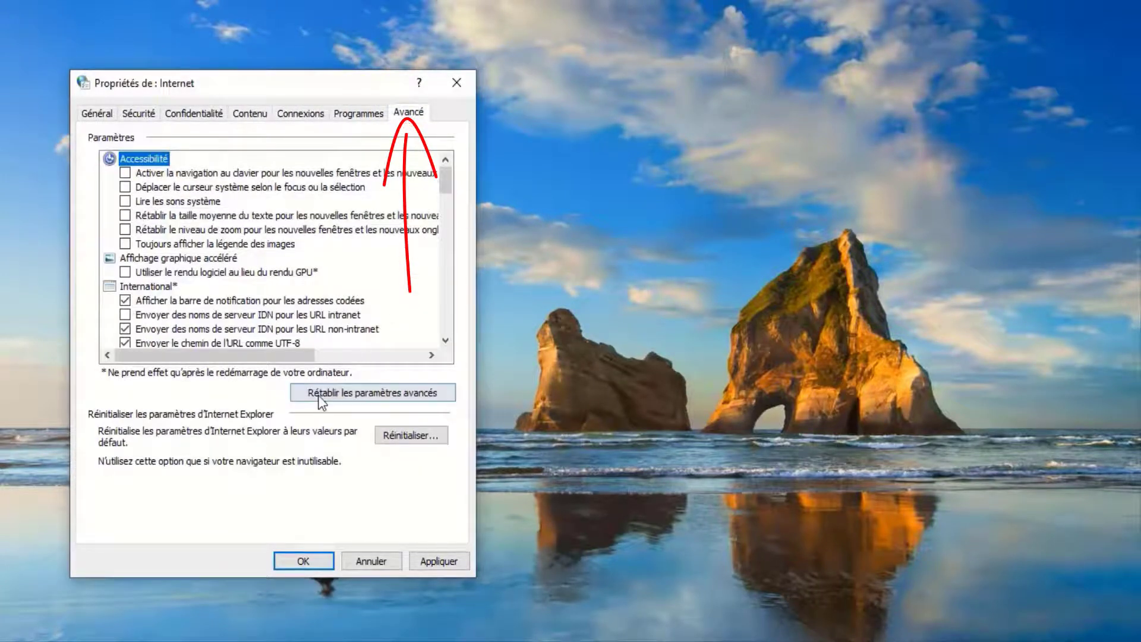
Step: Restore advanced defaults and reset Internet Explorer, deleting personal settings too
{"action": "left_click", "coordinate": [391, 387]}
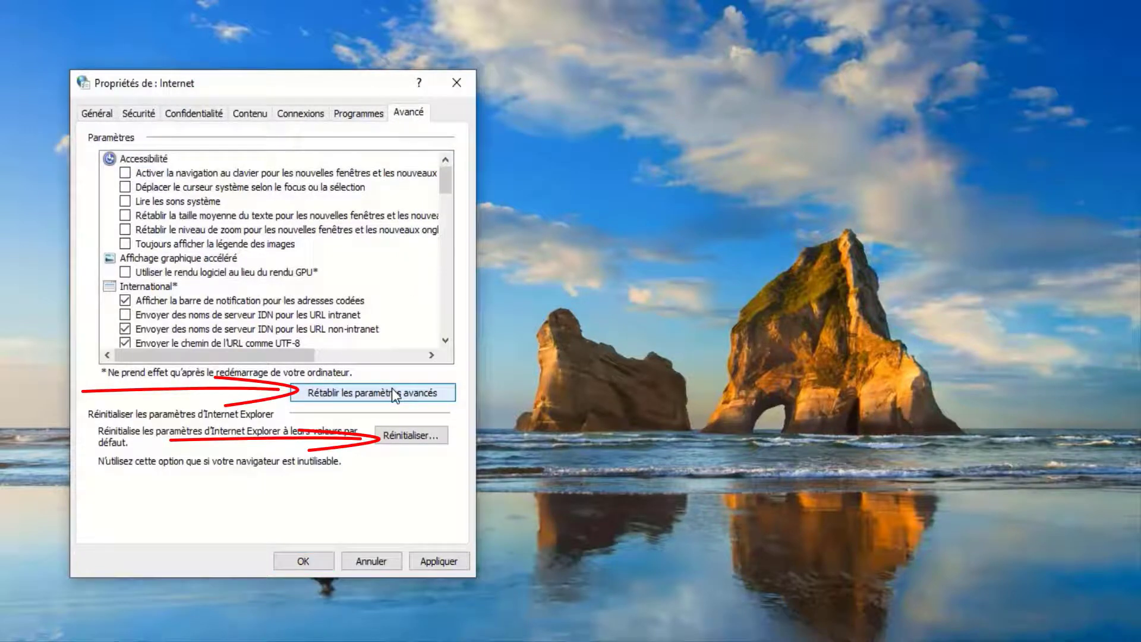
{"action": "left_click", "coordinate": [430, 437]}
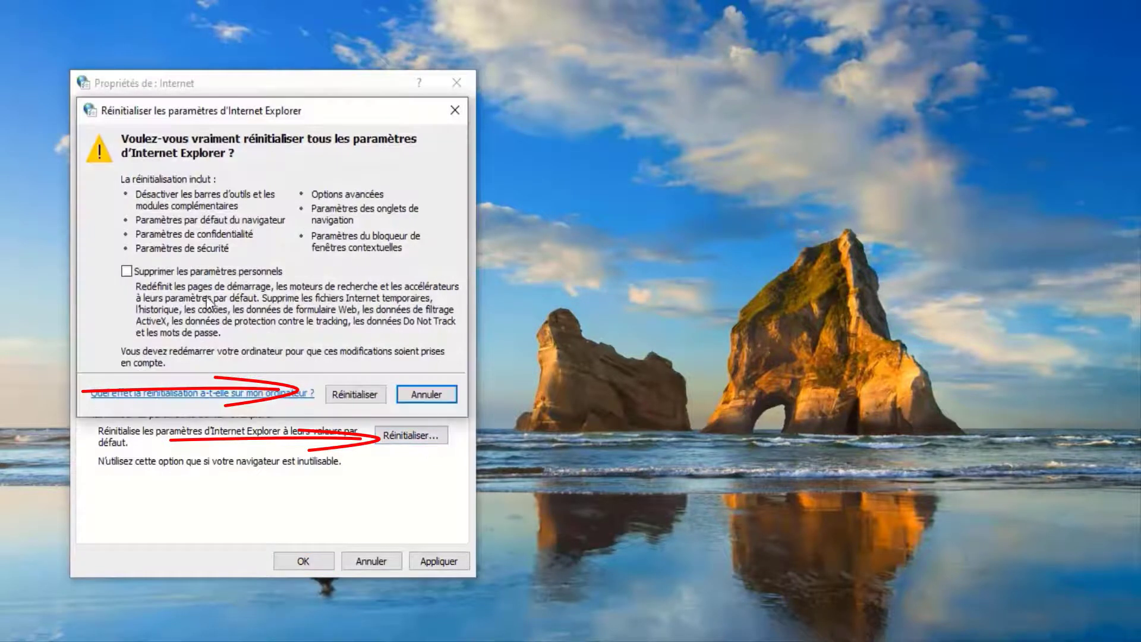
{"action": "left_click", "coordinate": [177, 272]}
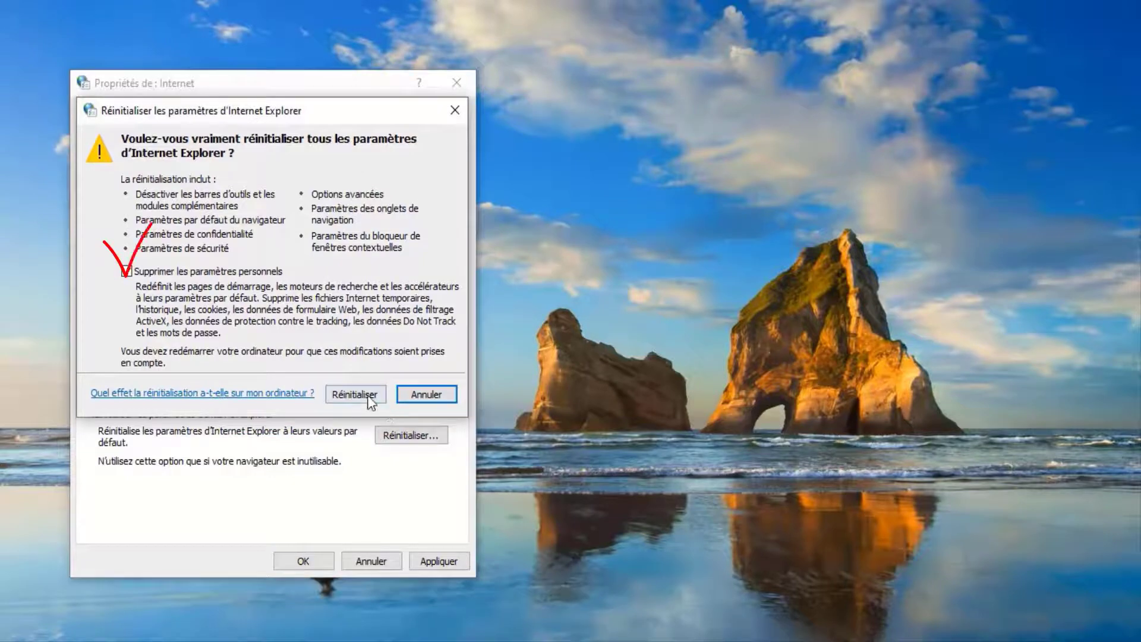
{"action": "left_click", "coordinate": [355, 394]}
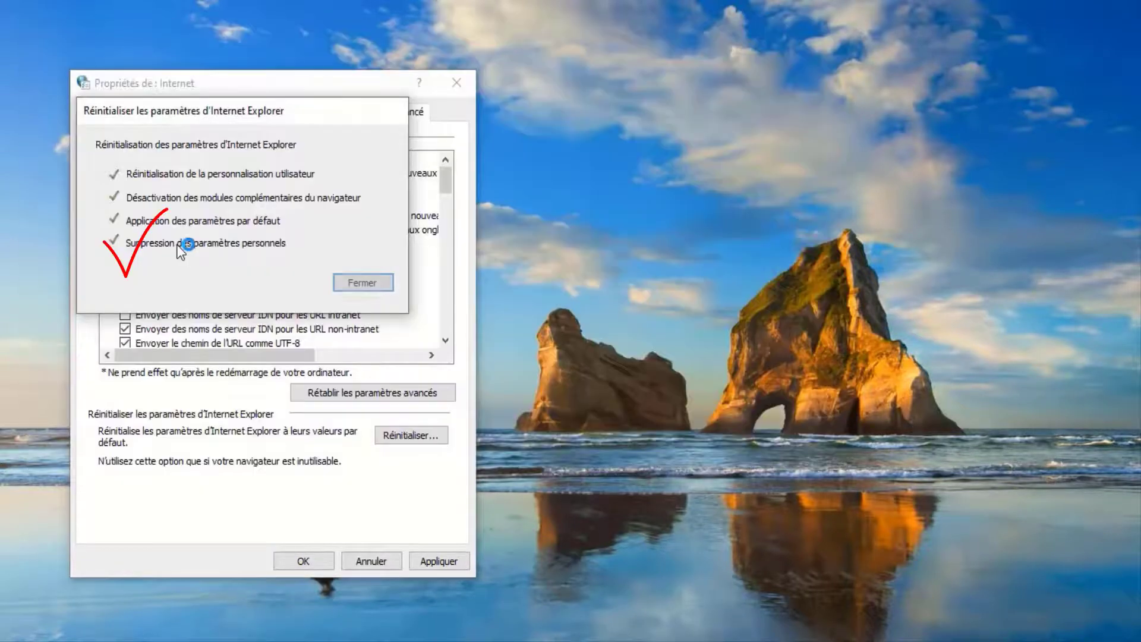
Step: Close the reset report and open the Temp folder through the Run dialog
{"action": "left_click", "coordinate": [380, 280]}
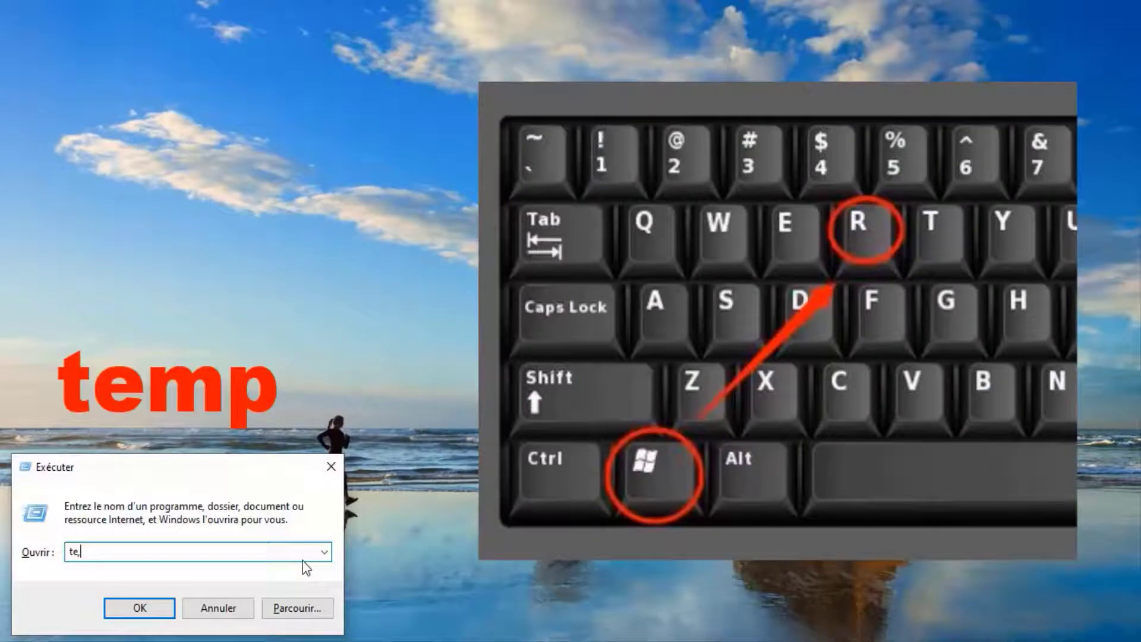
{"action": "type", "text": ",p"}
{"action": "left_click", "coordinate": [297, 569]}
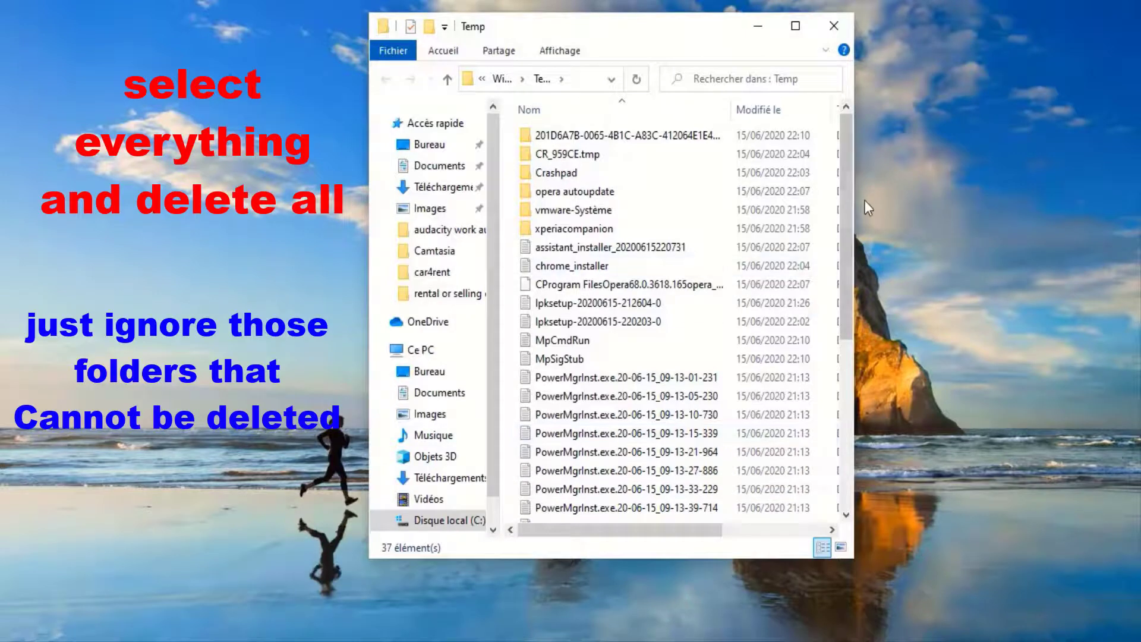
Step: Delete everything in Temp with admin rights, skipping all in-use items, then close the window
{"action": "left_click_drag", "start_coordinate": [846, 190], "coordinate": [820, 77]}
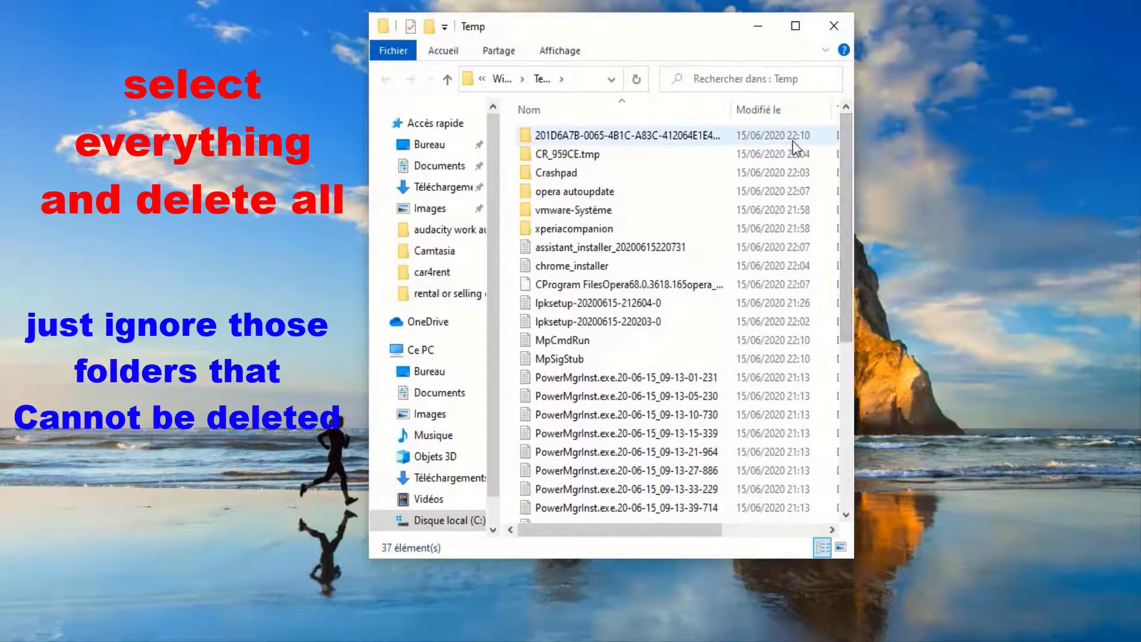
{"action": "key", "text": "ctrl+a"}
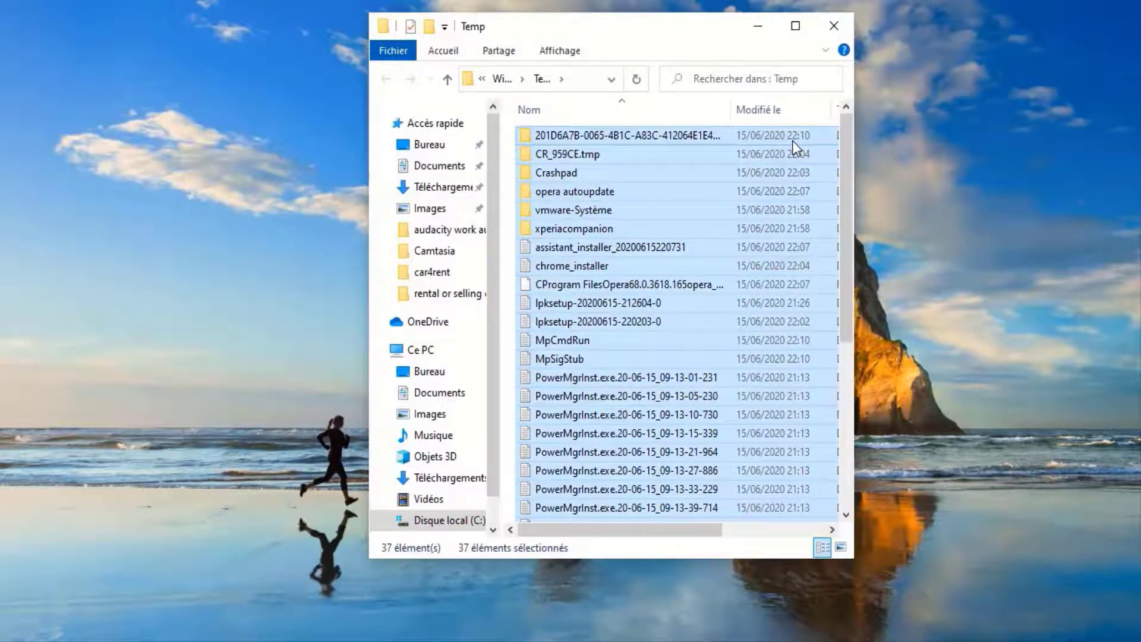
{"action": "key", "text": "Delete"}
{"action": "key", "text": "Return"}
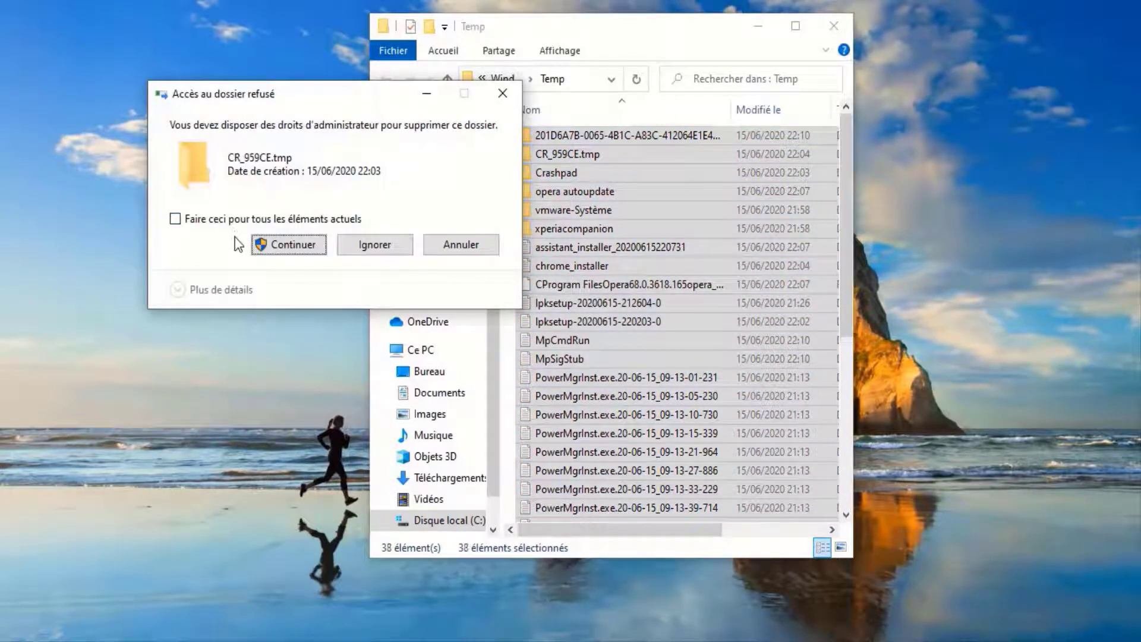
{"action": "left_click", "coordinate": [226, 220]}
{"action": "left_click", "coordinate": [290, 238]}
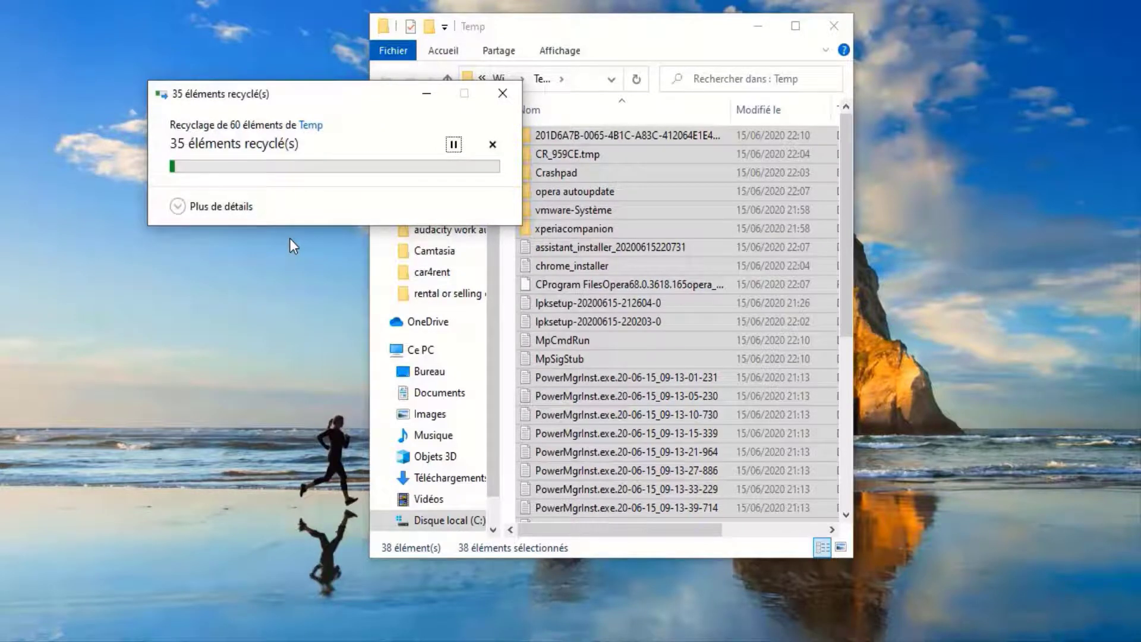
{"action": "left_click", "coordinate": [316, 261]}
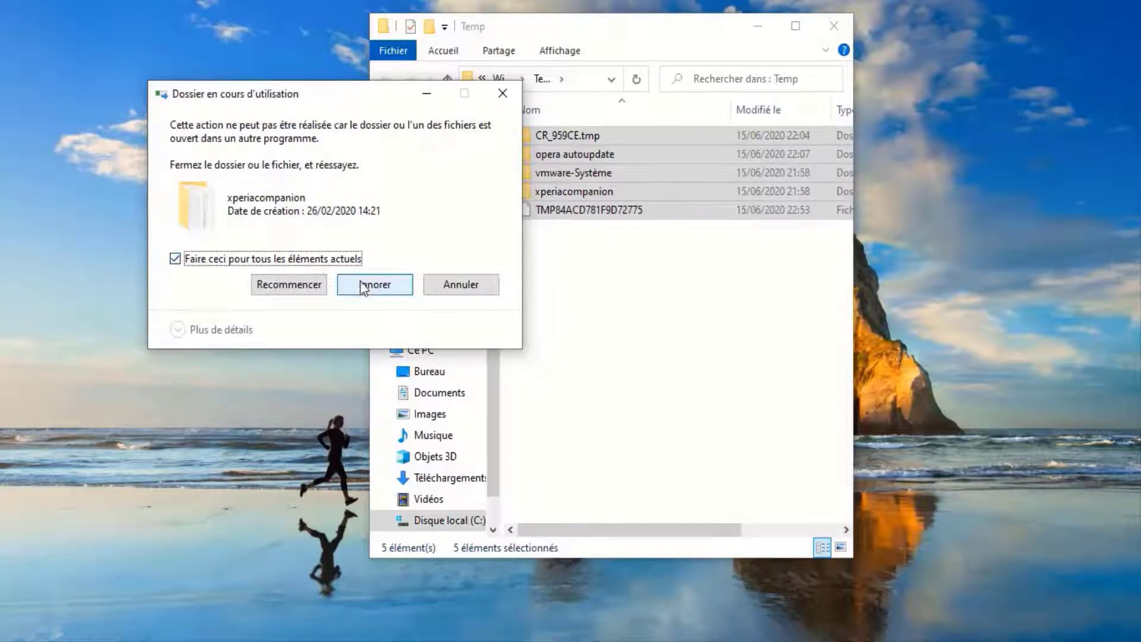
{"action": "left_click", "coordinate": [362, 282]}
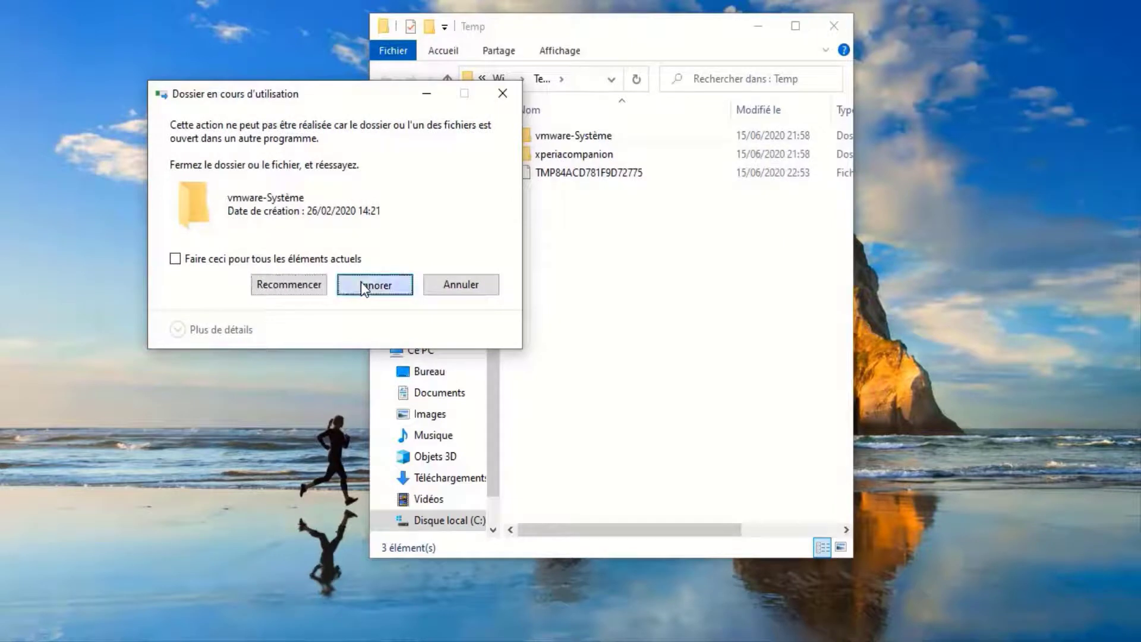
{"action": "left_click", "coordinate": [362, 282]}
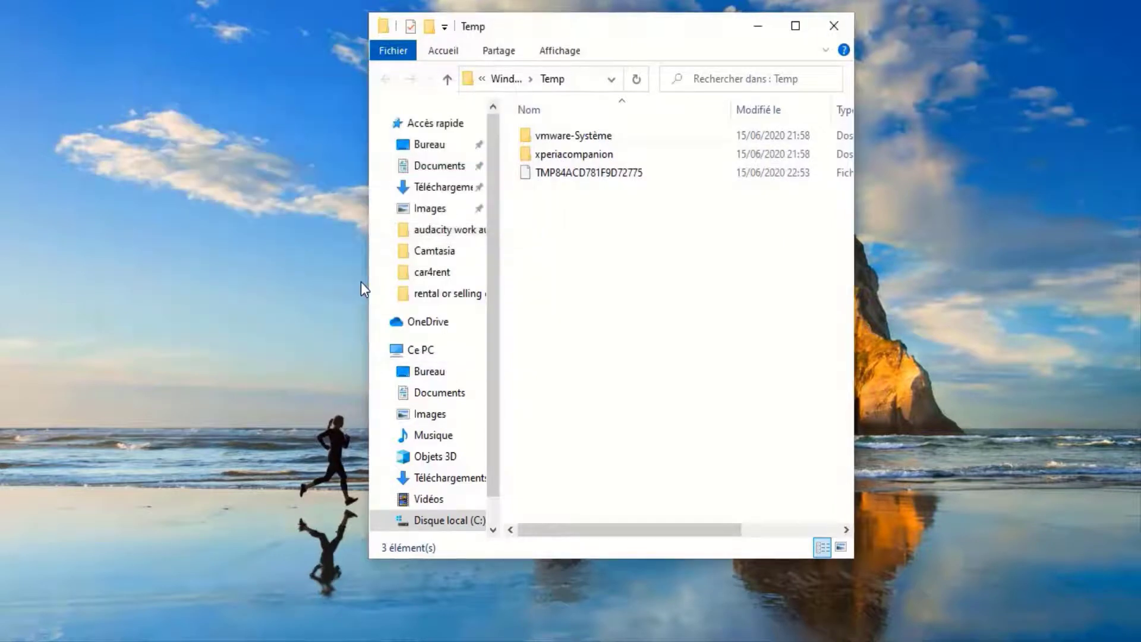
{"action": "left_click", "coordinate": [839, 27]}
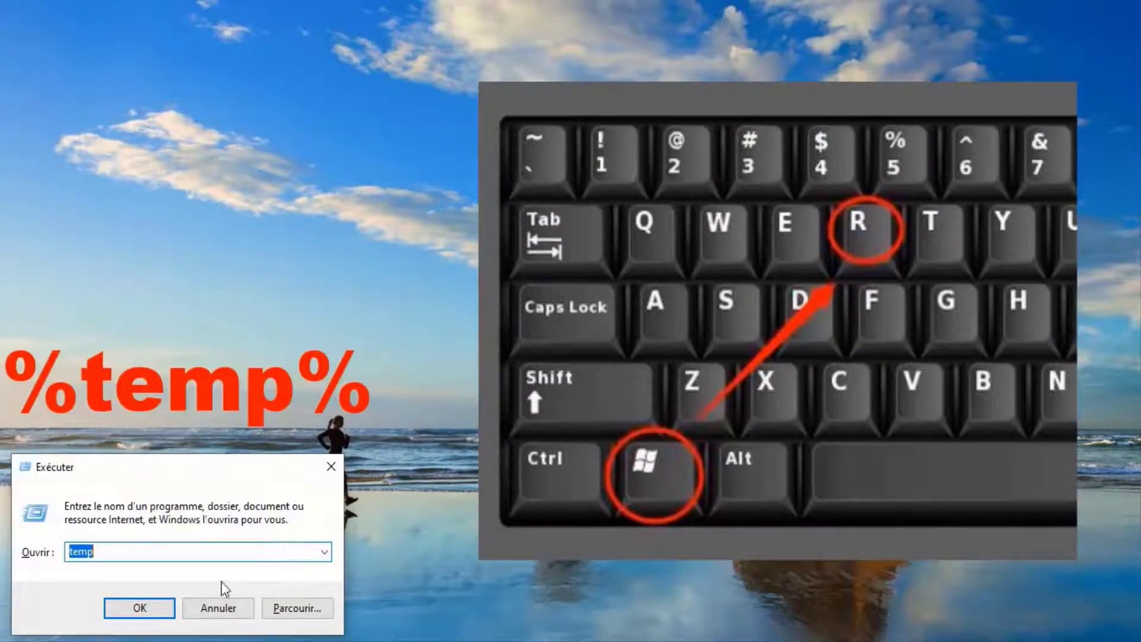
Step: Replace the old Run entry with %temp% and open the user's temp folder
{"action": "left_click", "coordinate": [172, 553]}
{"action": "double_click", "coordinate": [172, 552]}
{"action": "left_click", "coordinate": [173, 553]}
{"action": "key", "text": "BackSpace"}
{"action": "key", "text": "BackSpace"}
{"action": "key", "text": "BackSpace"}
{"action": "key", "text": "BackSpace"}
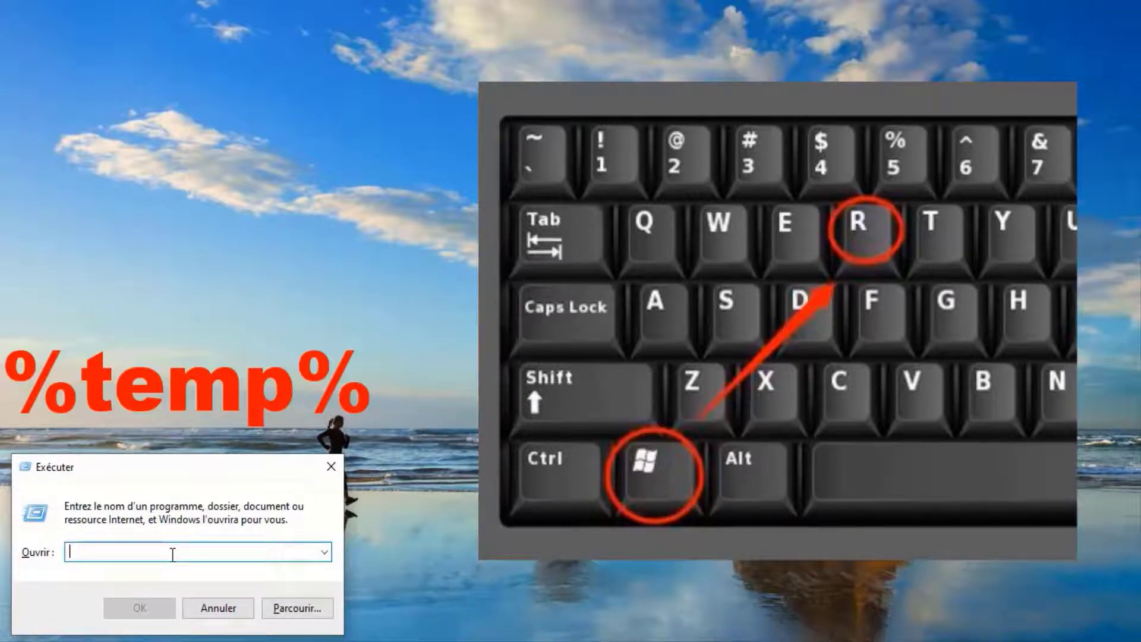
{"action": "type", "text": "%"}
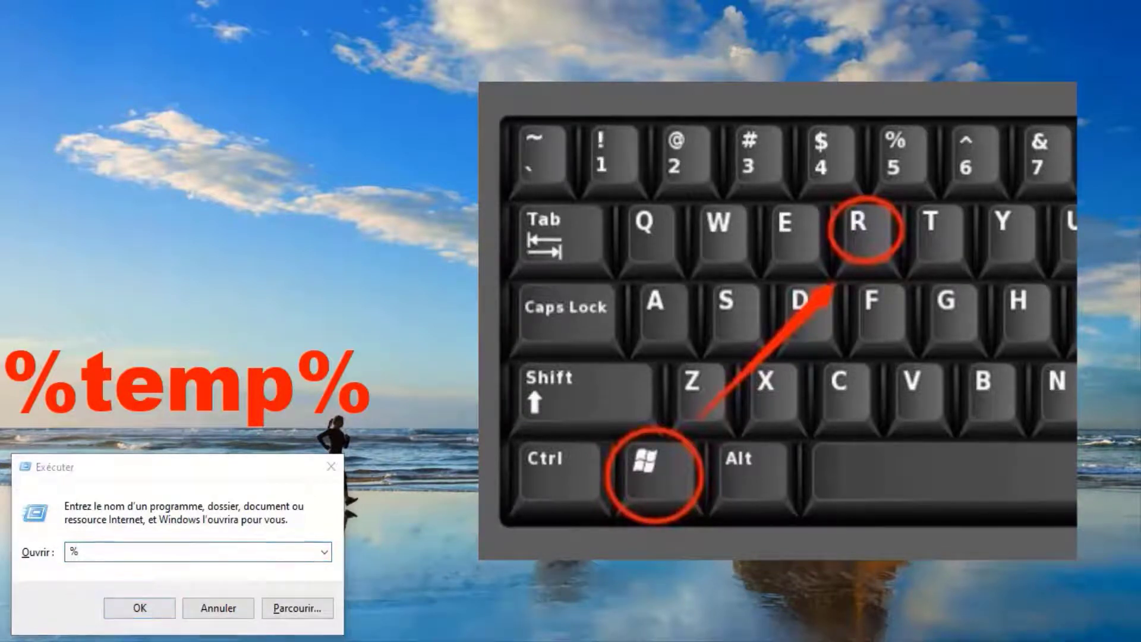
{"action": "type", "text": "t"}
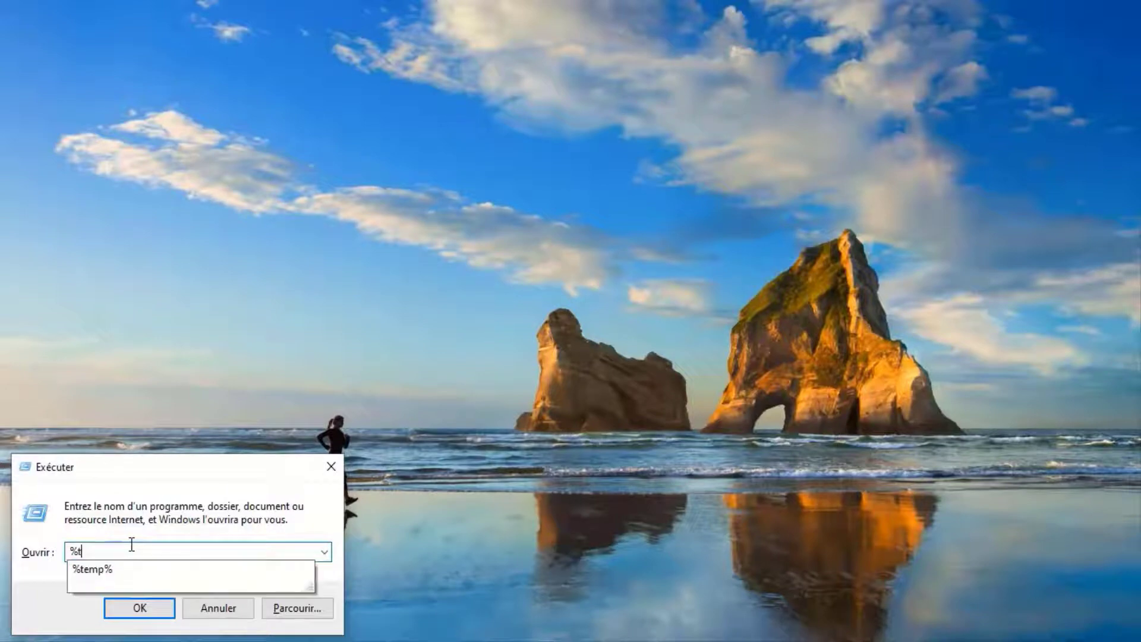
{"action": "left_click", "coordinate": [116, 572]}
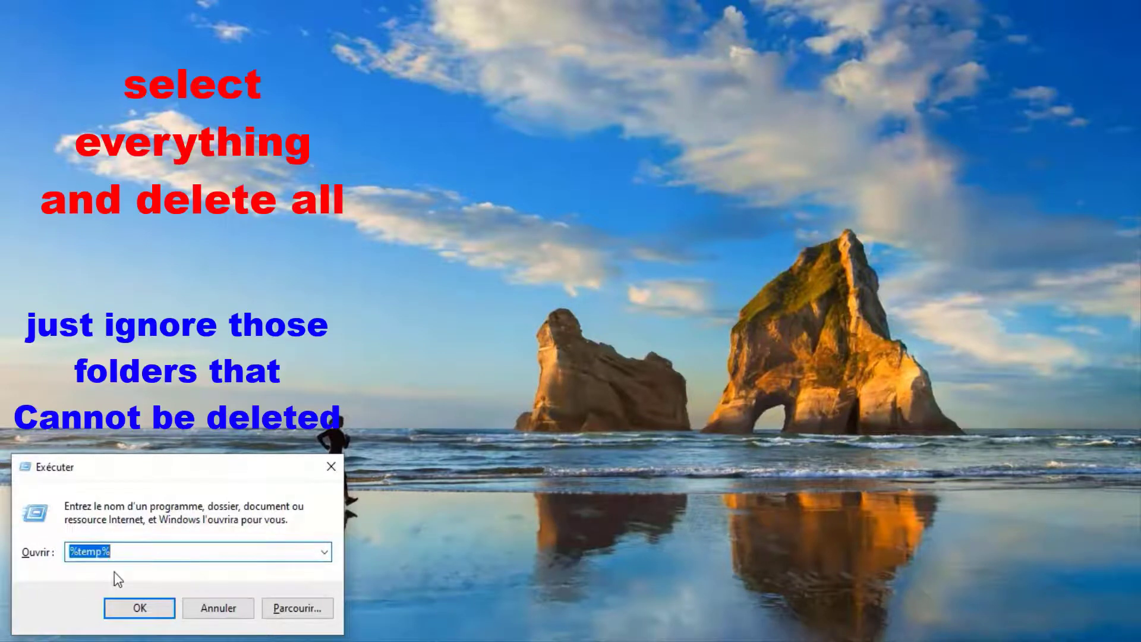
{"action": "left_click", "coordinate": [149, 602]}
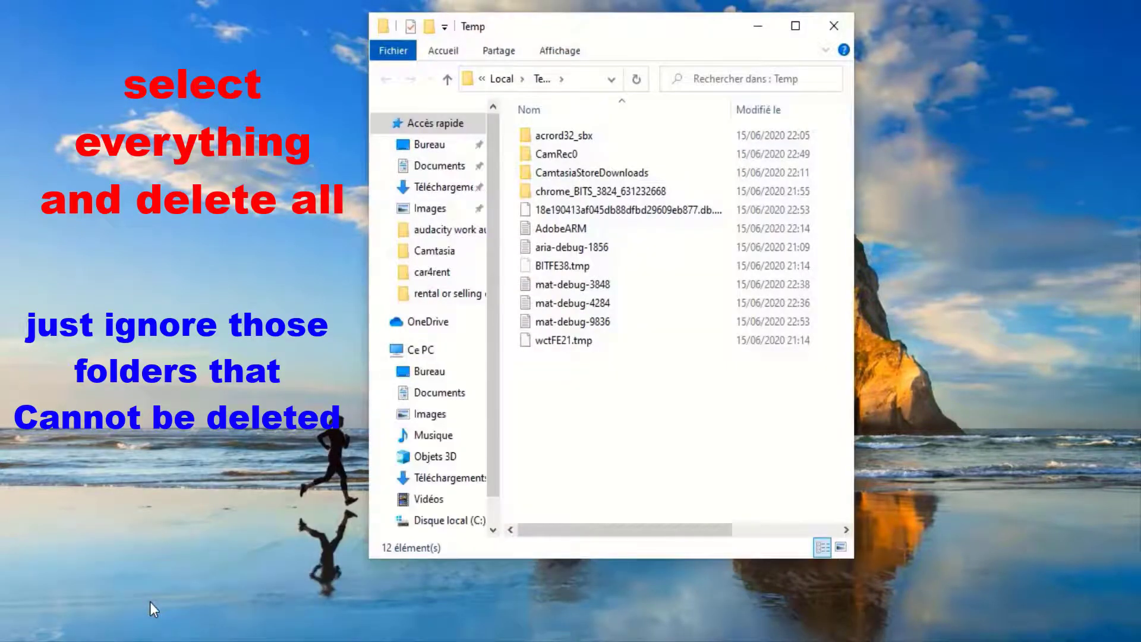
Step: Delete all 12 temp items, skipping the in-use CamRec0 folder
{"action": "key", "text": "ctrl+a"}
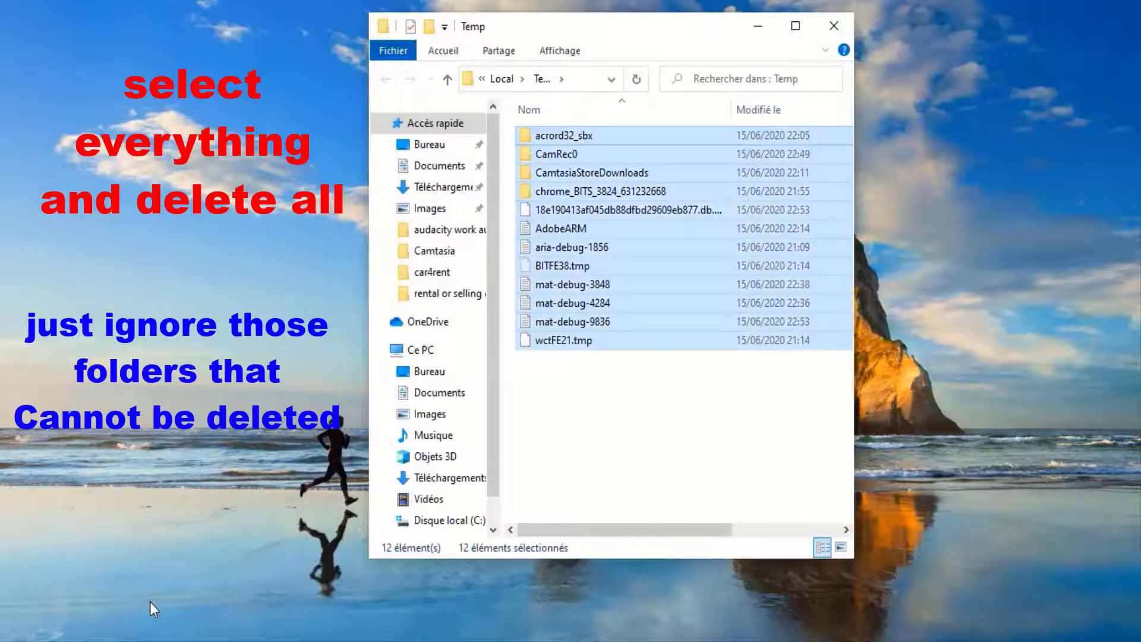
{"action": "key", "text": "Delete"}
{"action": "key", "text": "Return"}
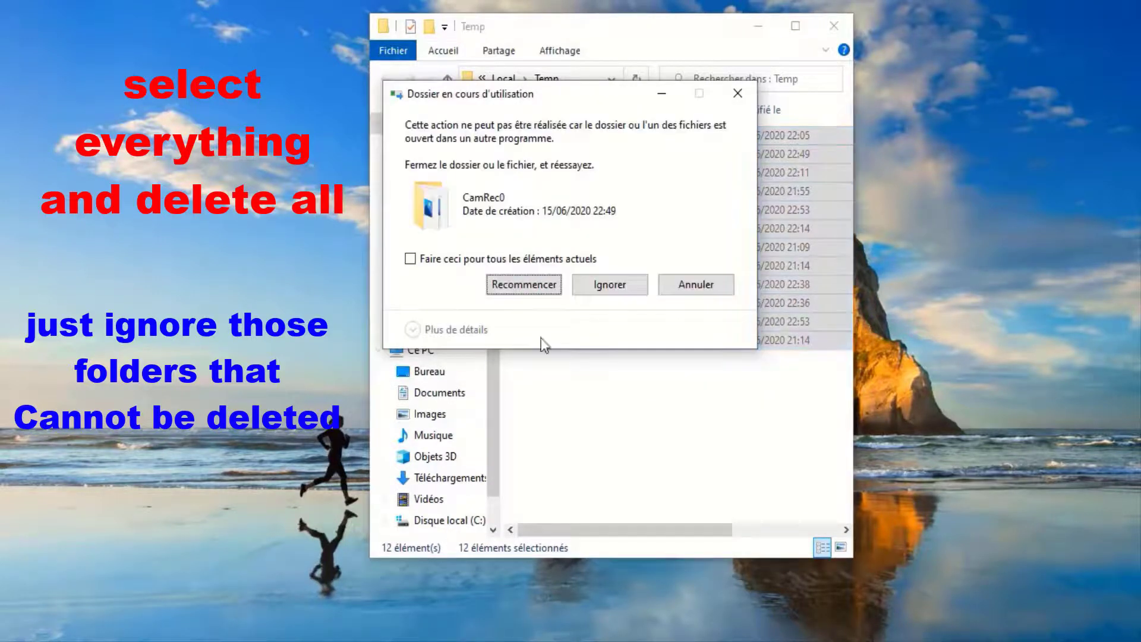
{"action": "left_click", "coordinate": [632, 282]}
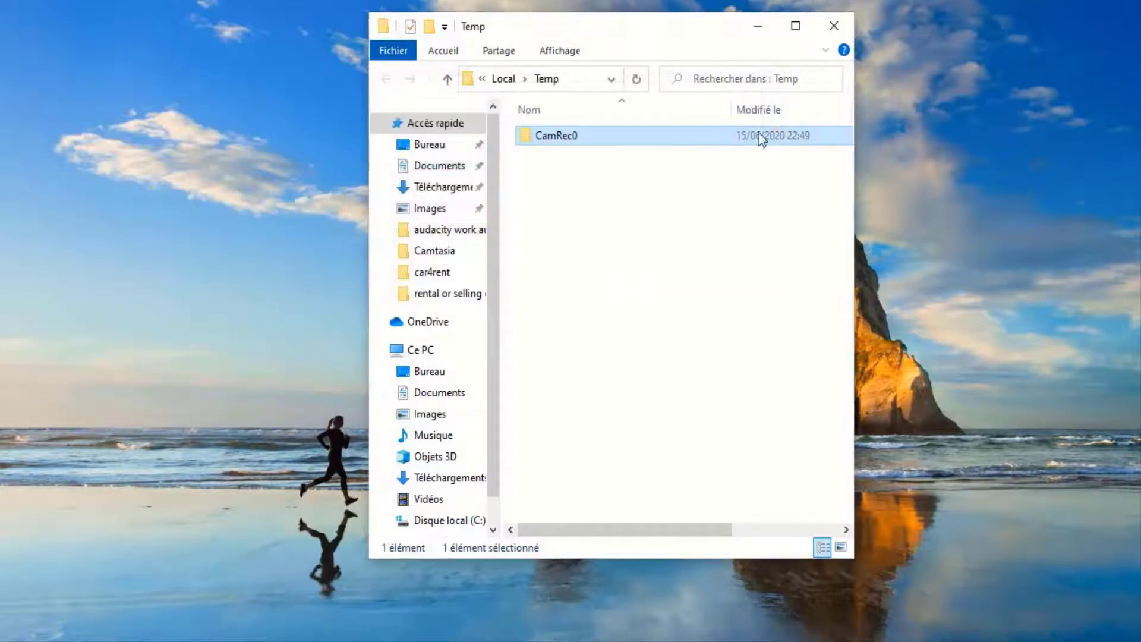
Step: Close the temp folder and start the network identity wizard from Ce PC's system settings
{"action": "left_click", "coordinate": [837, 33]}
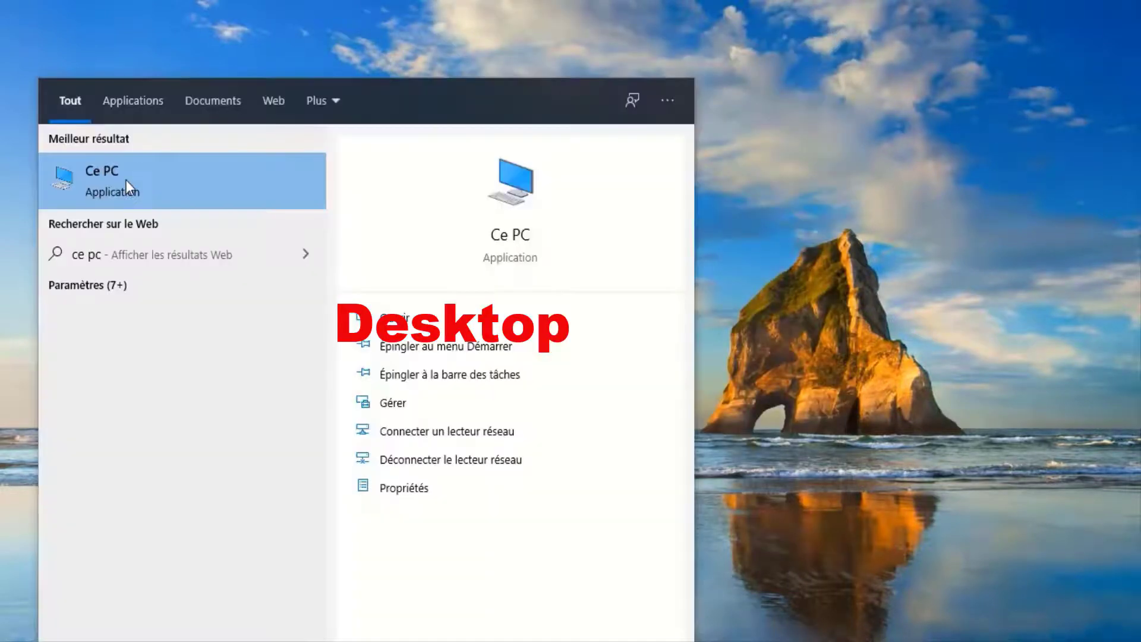
{"action": "right_click", "coordinate": [126, 179]}
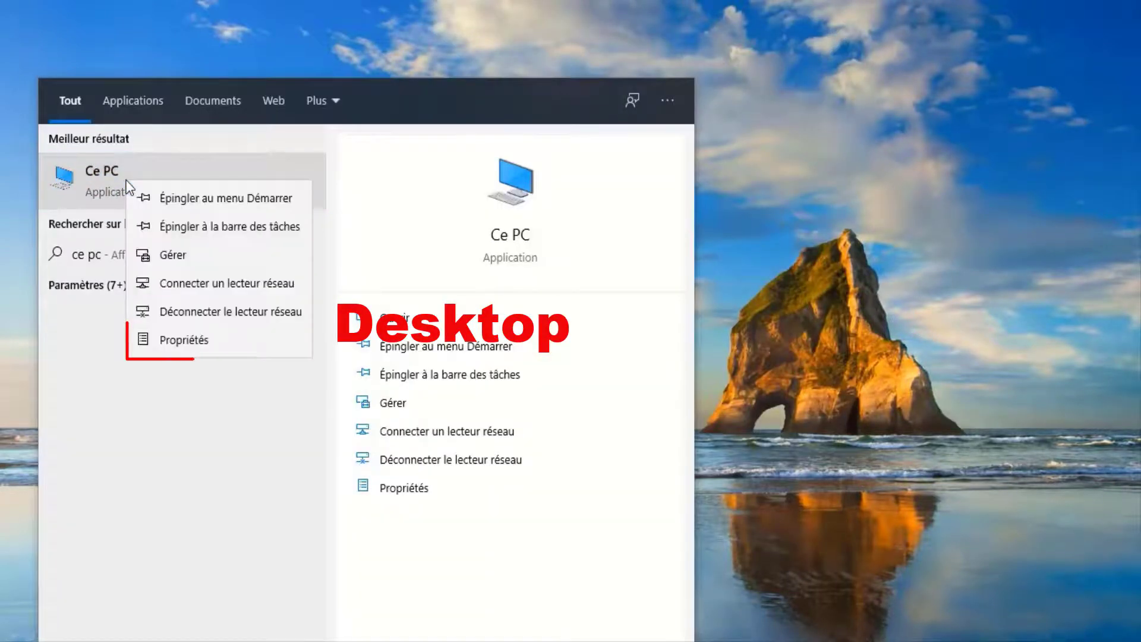
{"action": "left_click", "coordinate": [177, 340]}
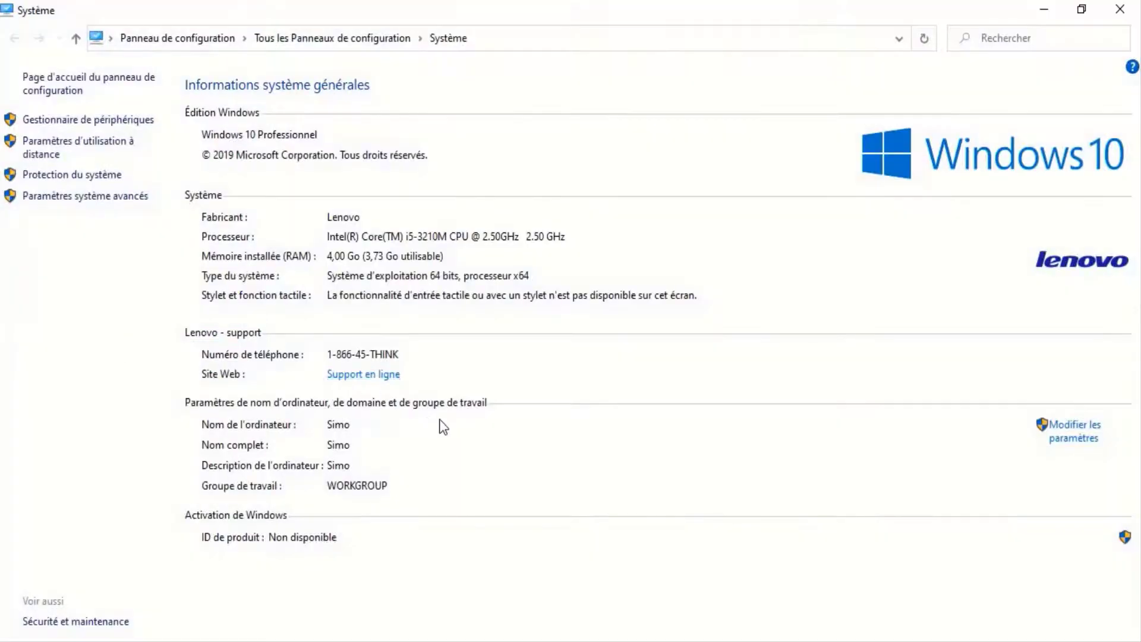
{"action": "left_click", "coordinate": [1065, 437]}
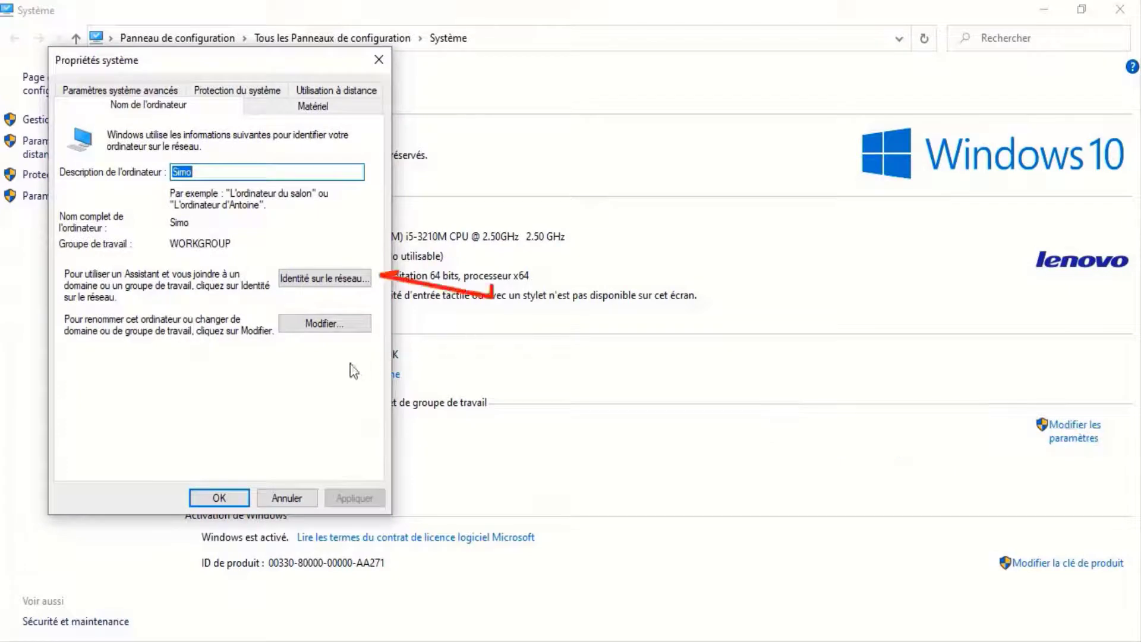
{"action": "left_click", "coordinate": [320, 278]}
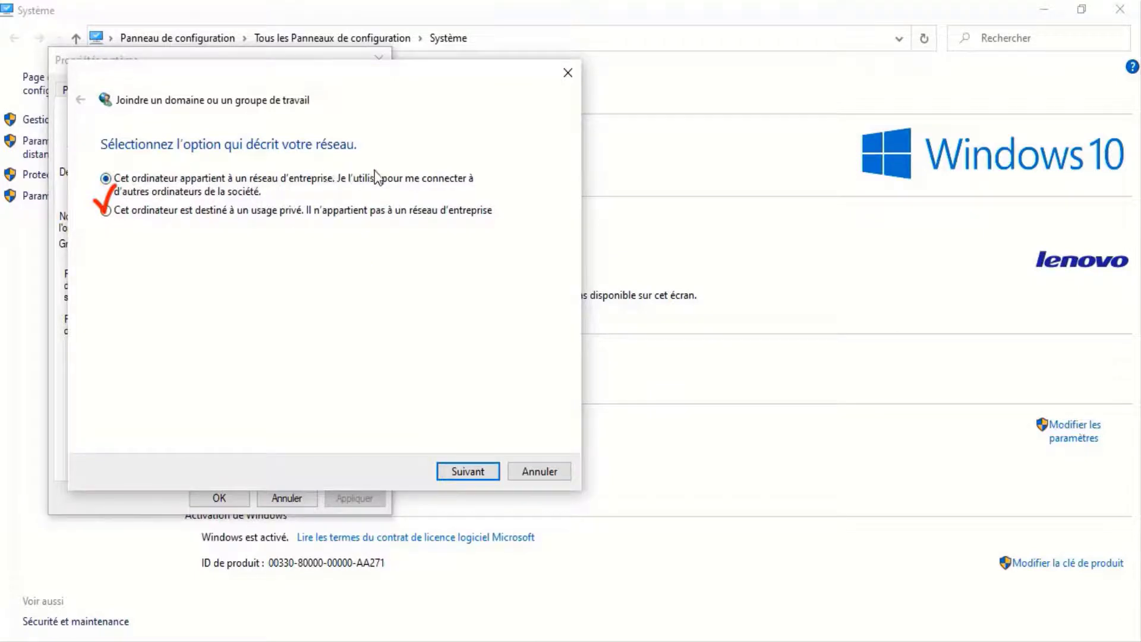
Step: Choose 'usage privé' in the wizard, finish, confirm System Properties, and restart later
{"action": "left_click", "coordinate": [108, 209]}
{"action": "left_click", "coordinate": [486, 472]}
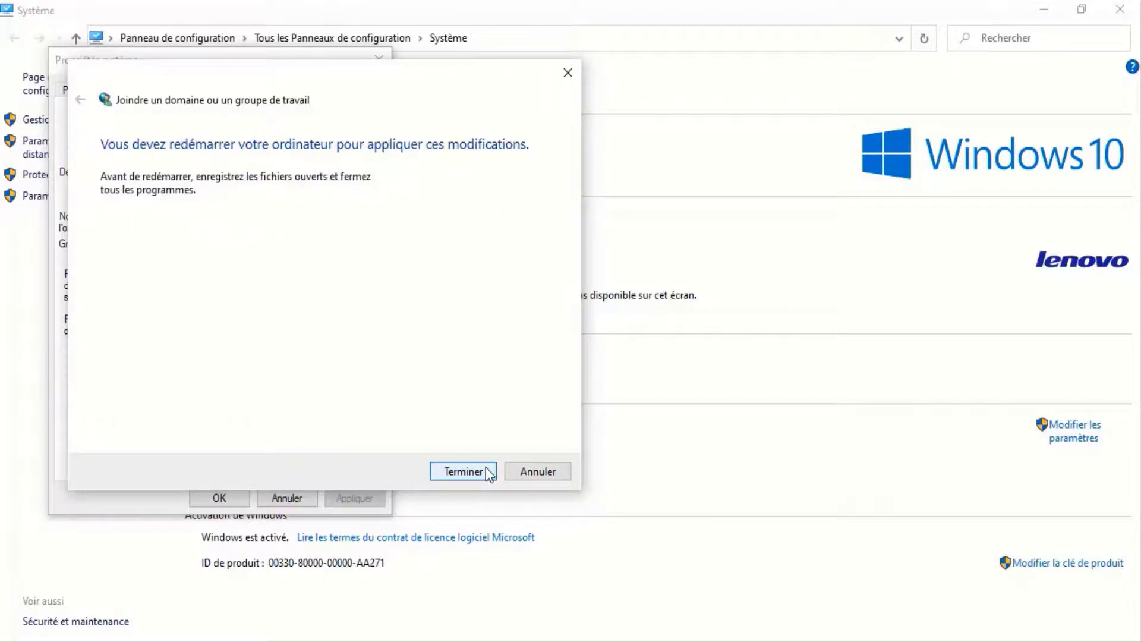
{"action": "left_click", "coordinate": [463, 471]}
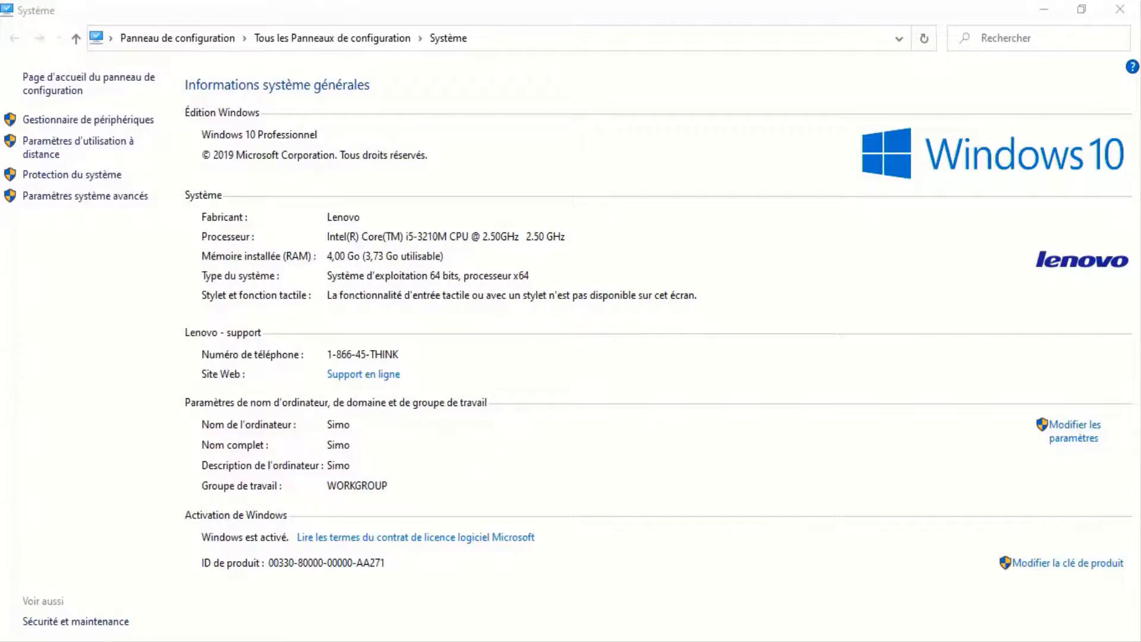
{"action": "left_click", "coordinate": [1044, 10]}
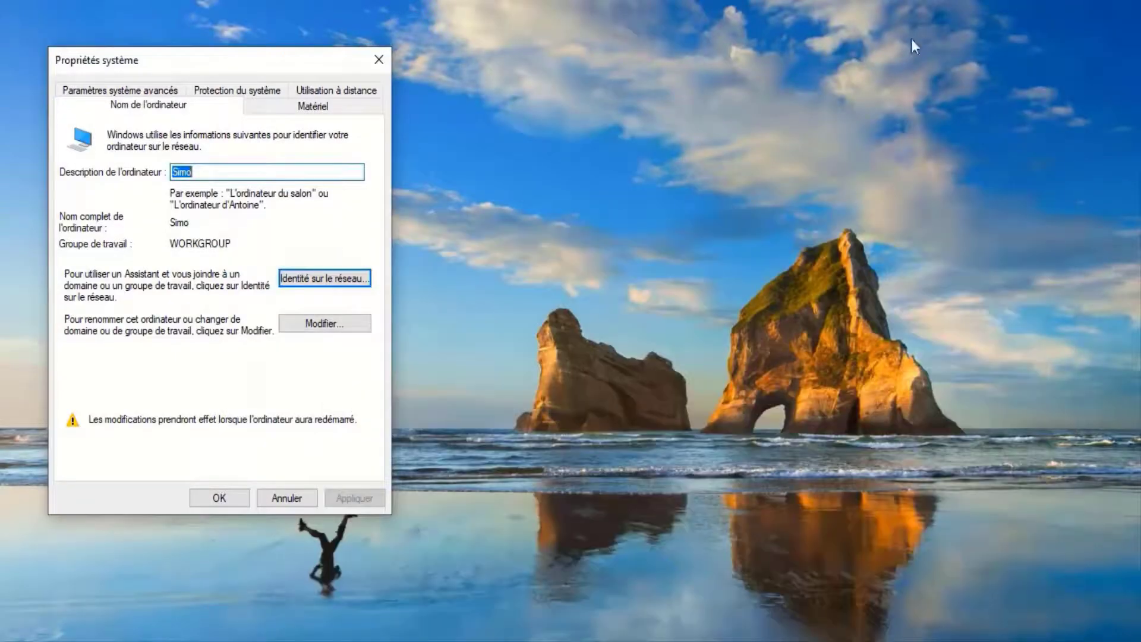
{"action": "left_click", "coordinate": [220, 497]}
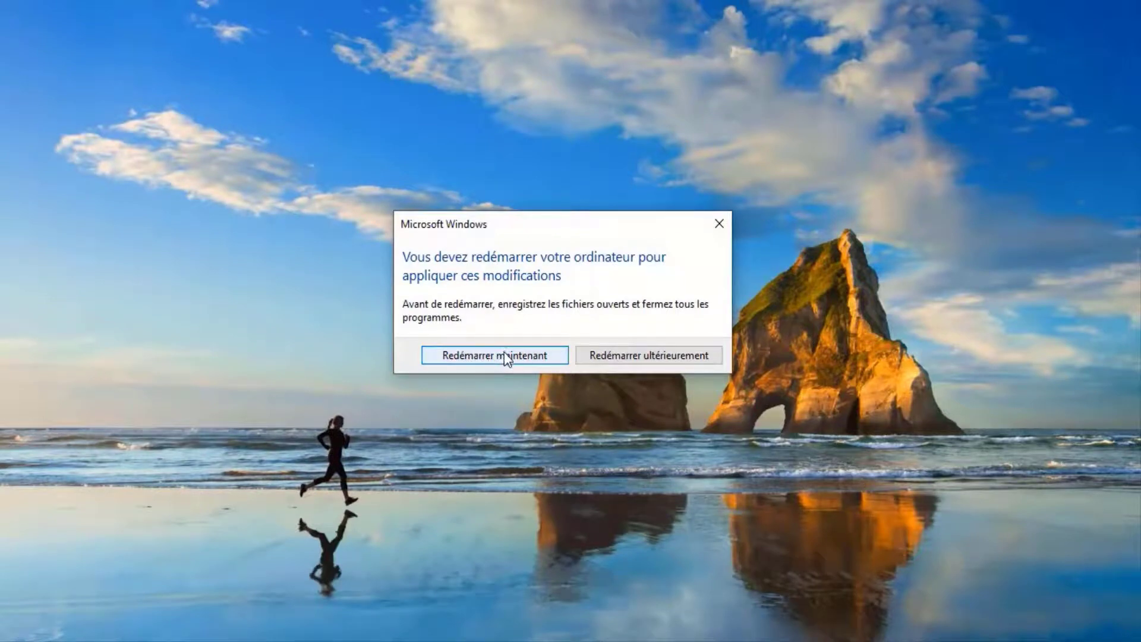
{"action": "left_click", "coordinate": [625, 359]}
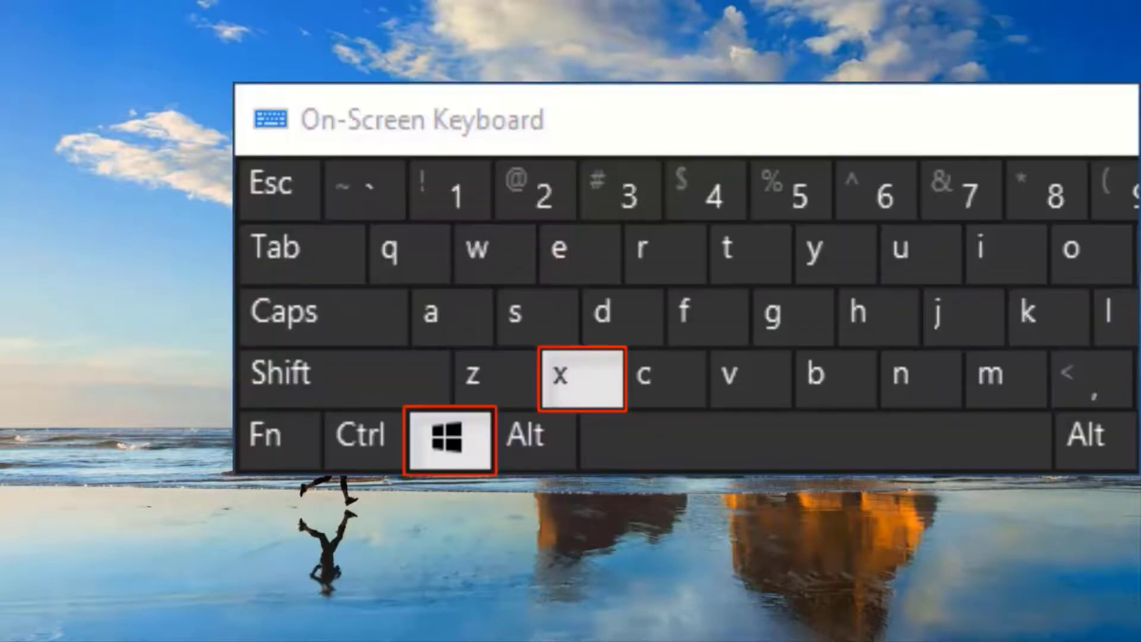
Step: Open Device Manager and show the Intel 82579LM adapter's advanced properties
{"action": "key", "text": "super+x"}
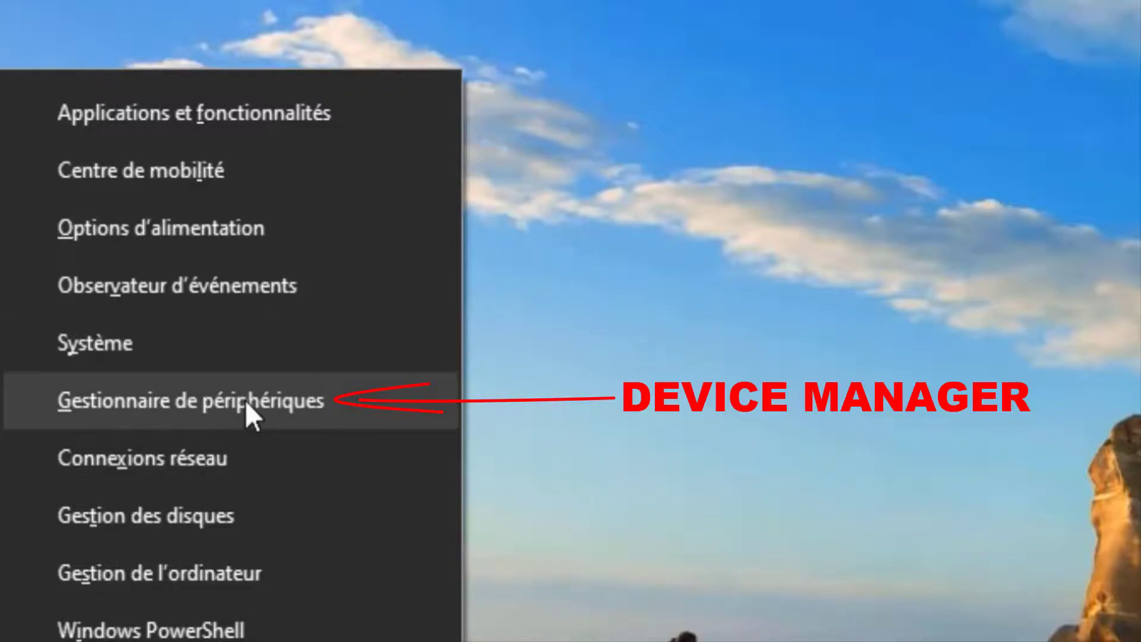
{"action": "left_click", "coordinate": [246, 400]}
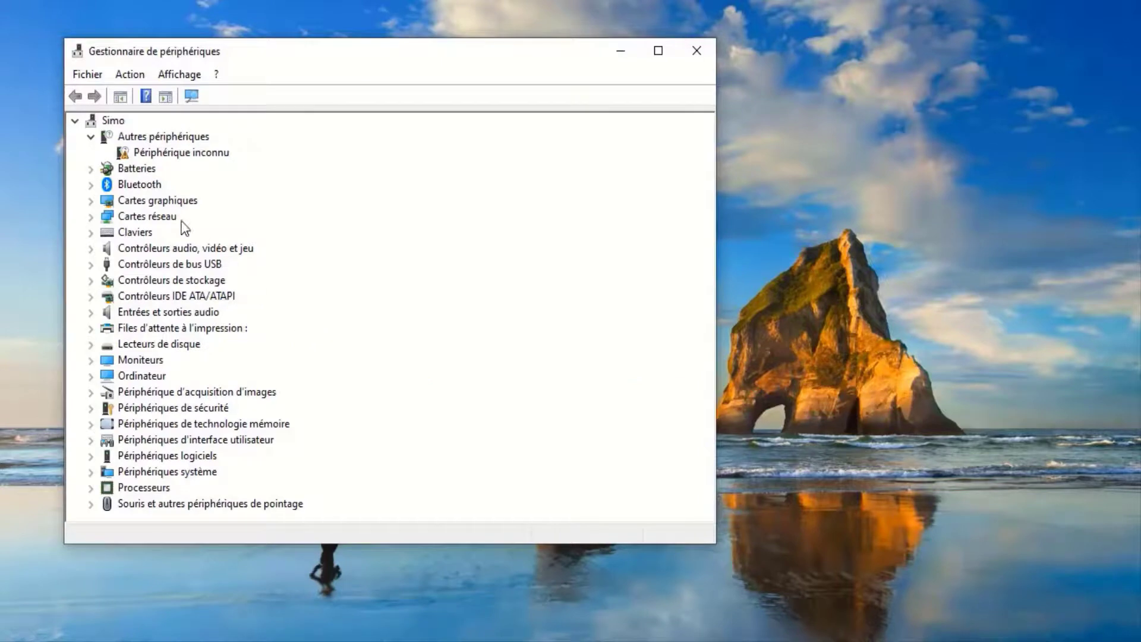
{"action": "double_click", "coordinate": [167, 219]}
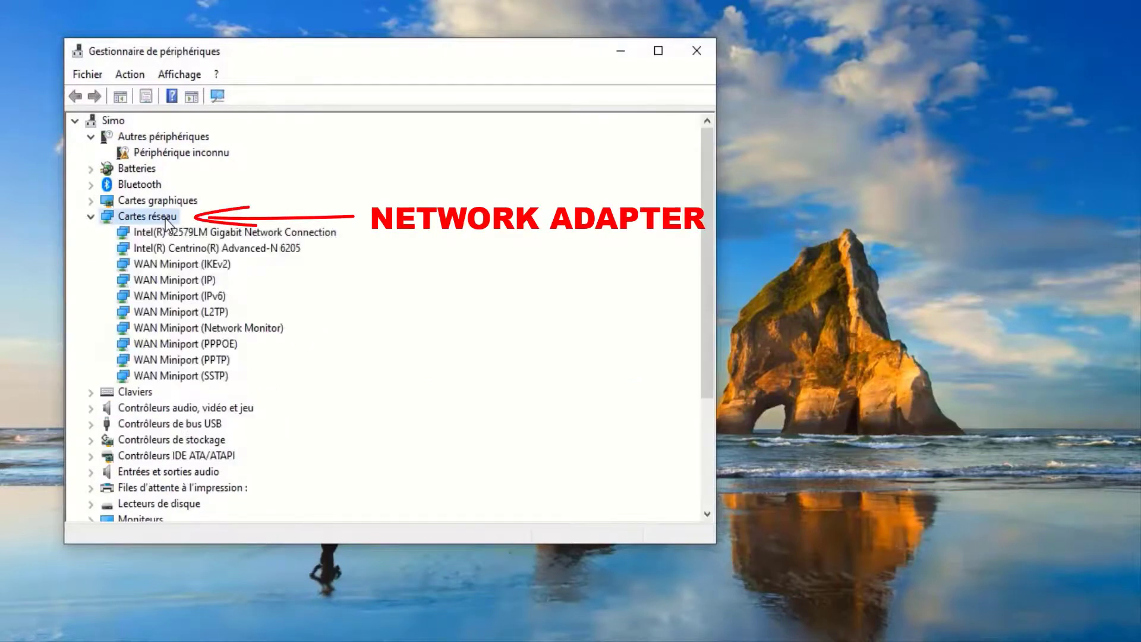
{"action": "right_click", "coordinate": [243, 233]}
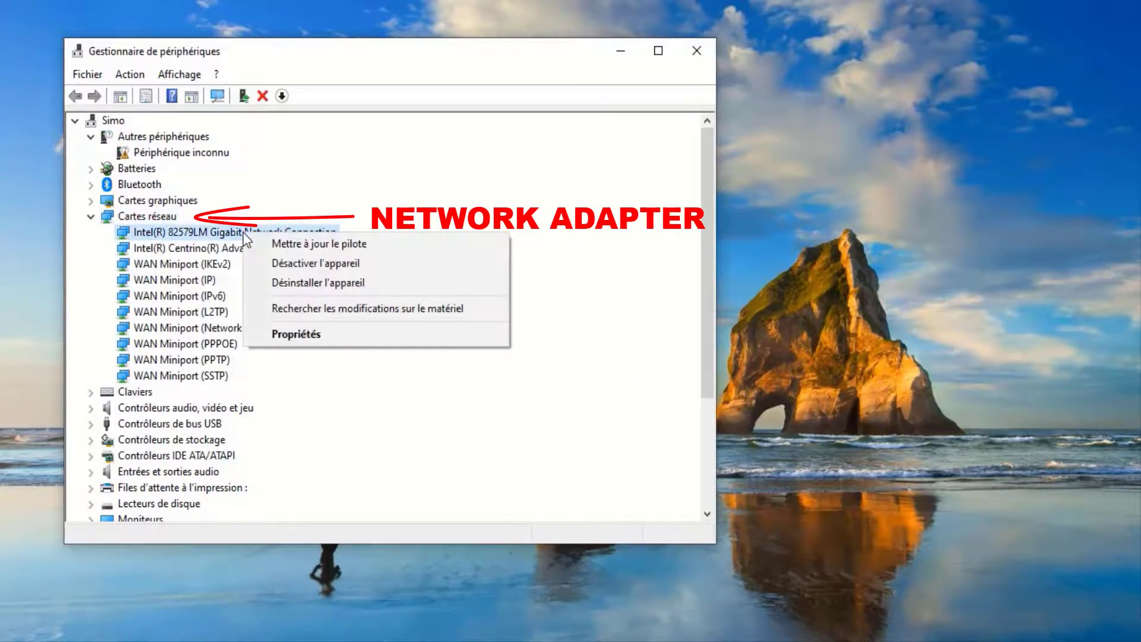
{"action": "left_click", "coordinate": [285, 332]}
{"action": "left_click", "coordinate": [360, 131]}
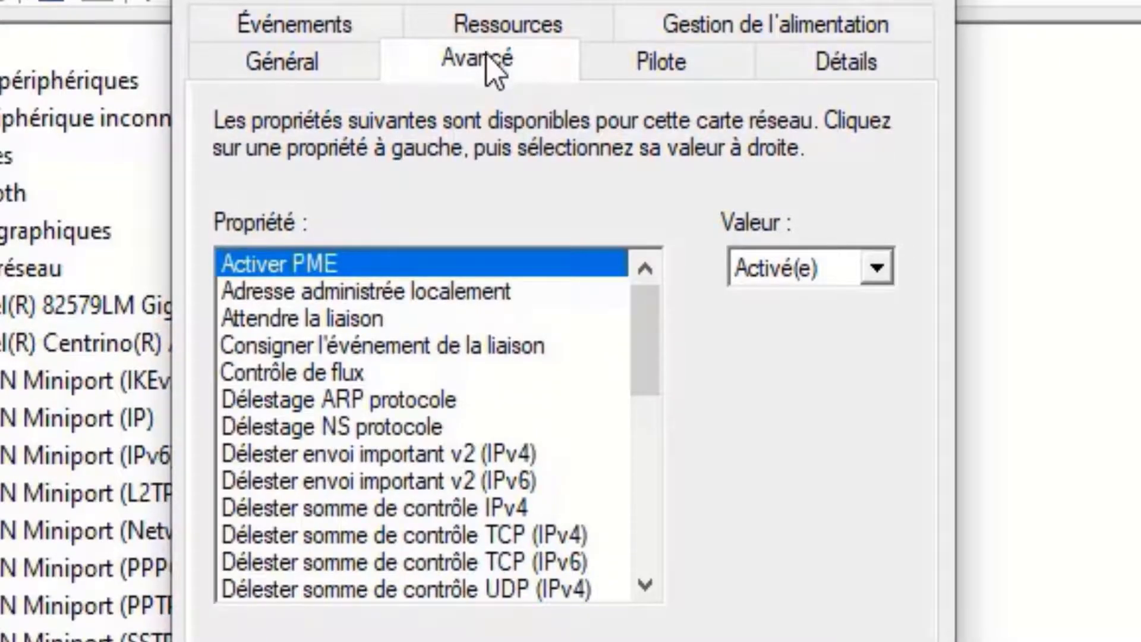
Step: Set Adresse administrée localement to 1A2B3C4D5E6F and confirm
{"action": "left_click", "coordinate": [468, 295]}
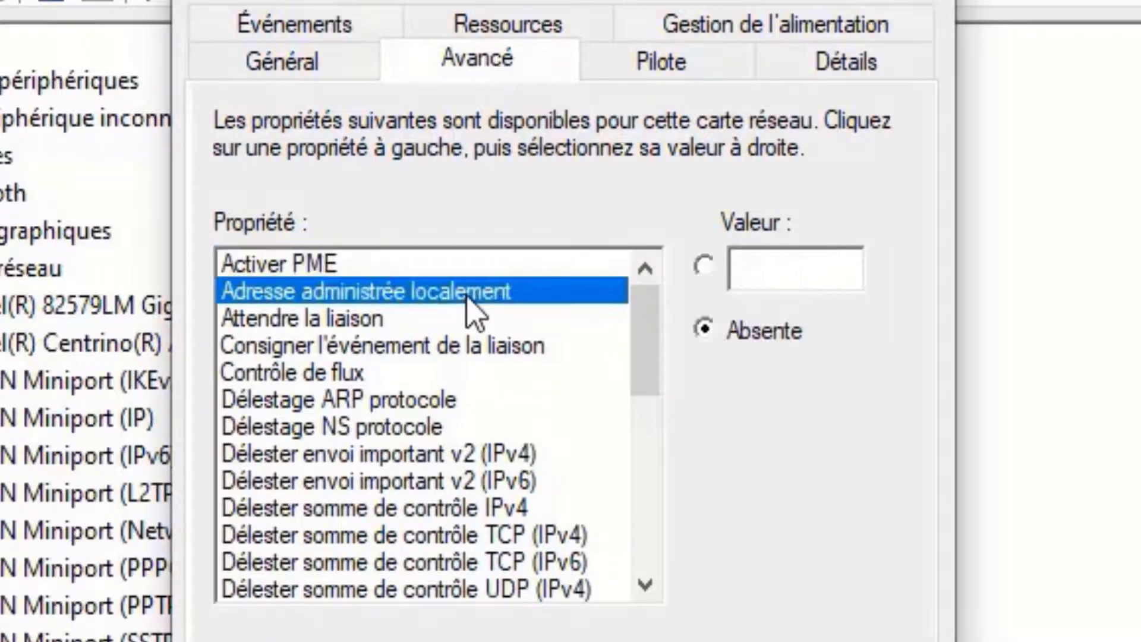
{"action": "left_click", "coordinate": [705, 266]}
{"action": "left_click", "coordinate": [810, 269]}
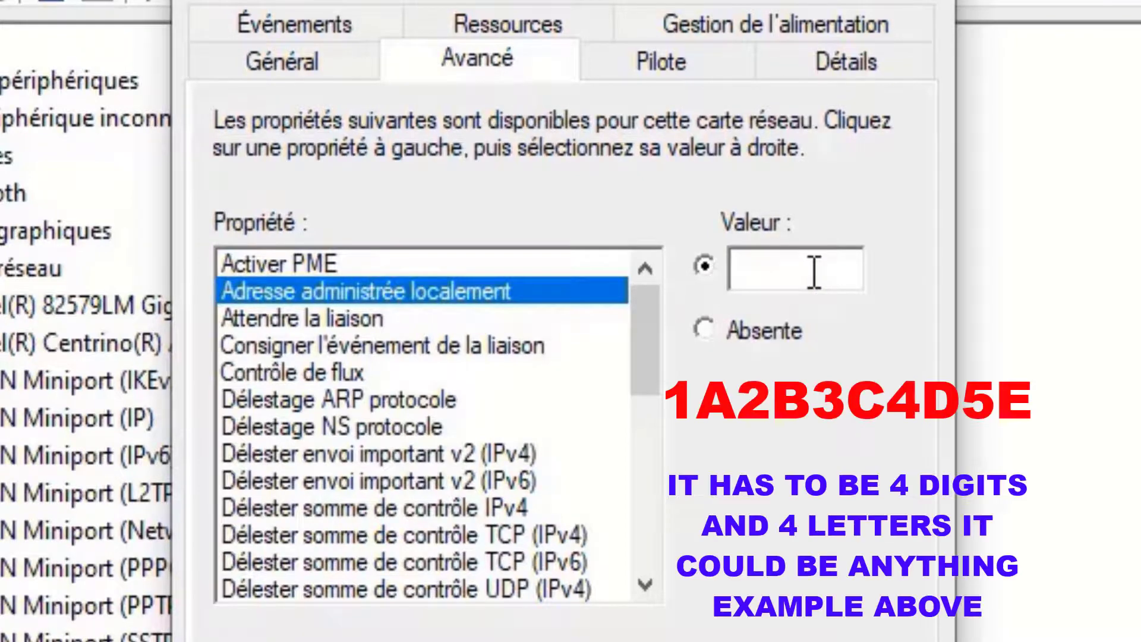
{"action": "type", "text": "1A2B3C4D"}
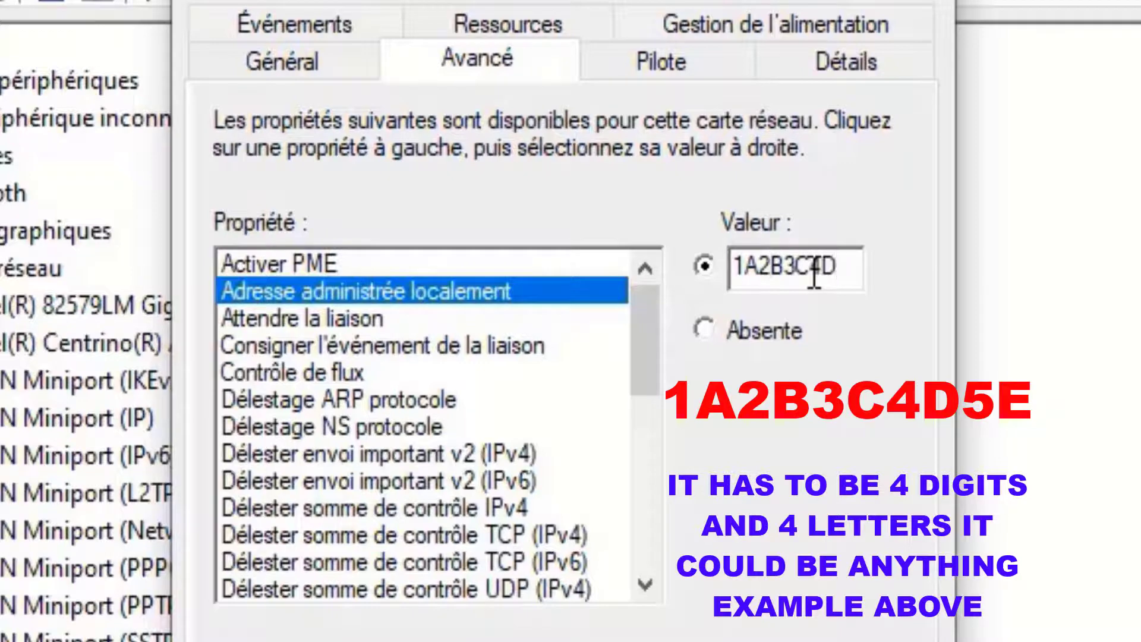
{"action": "type", "text": "5E"}
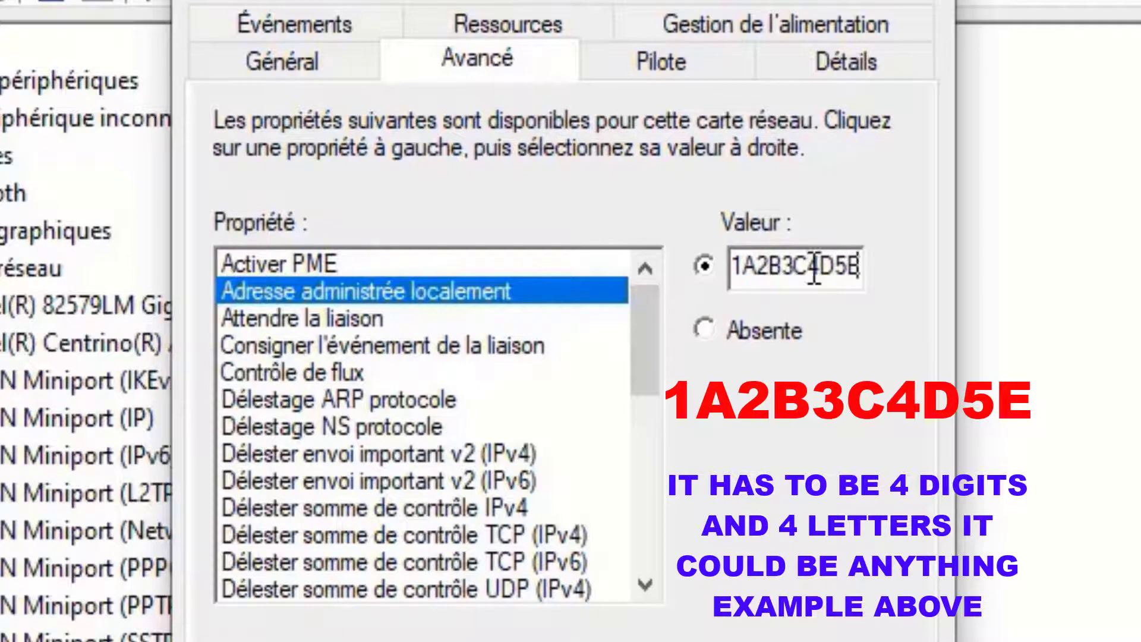
{"action": "type", "text": "6"}
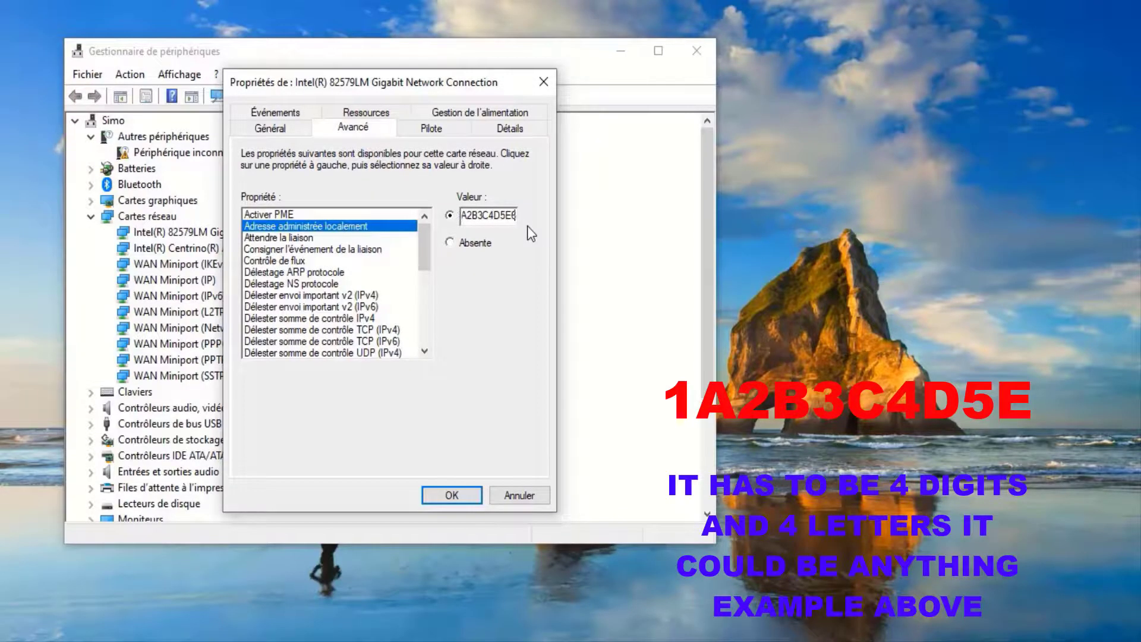
{"action": "type", "text": "F"}
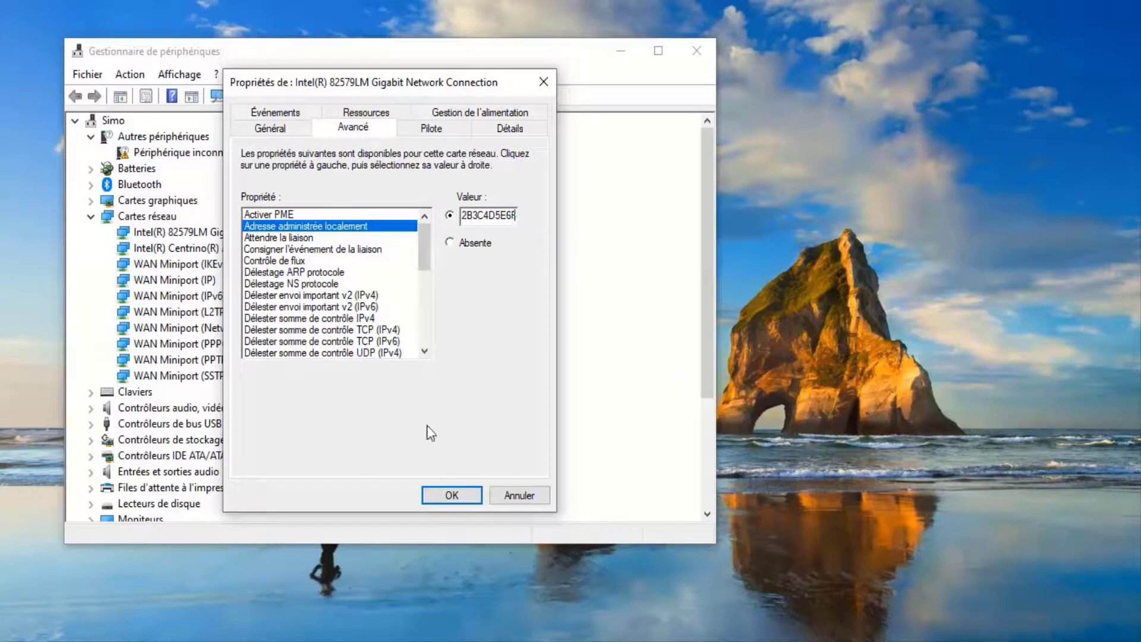
{"action": "left_click", "coordinate": [443, 496]}
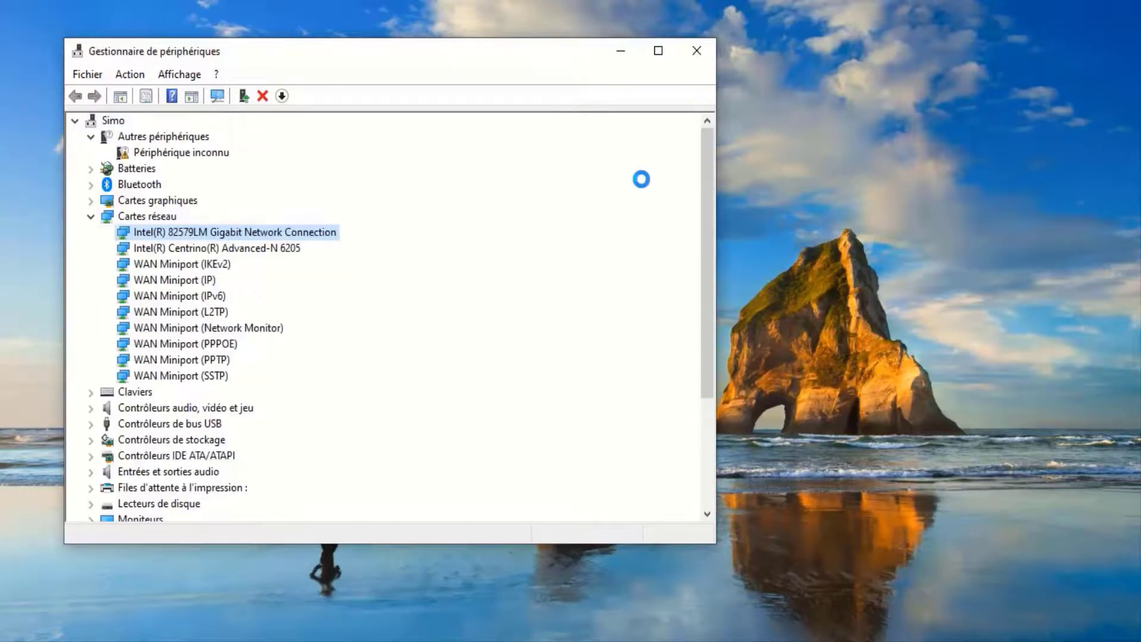
Step: Close Device Manager and restart the computer from the Start power menu
{"action": "left_click", "coordinate": [697, 51]}
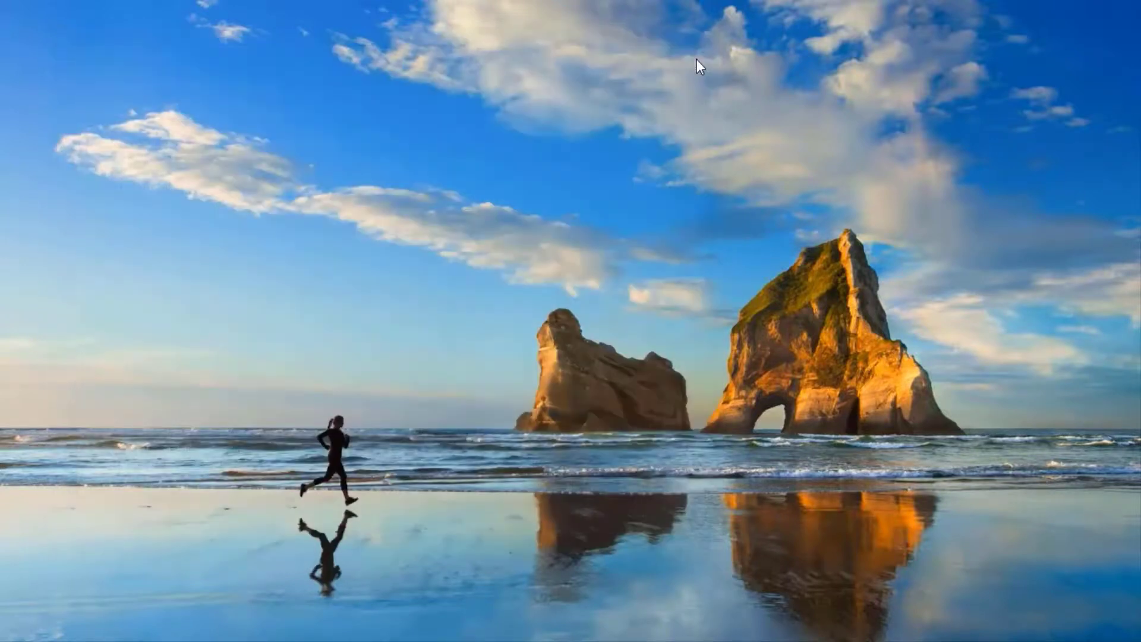
{"action": "key", "text": "super"}
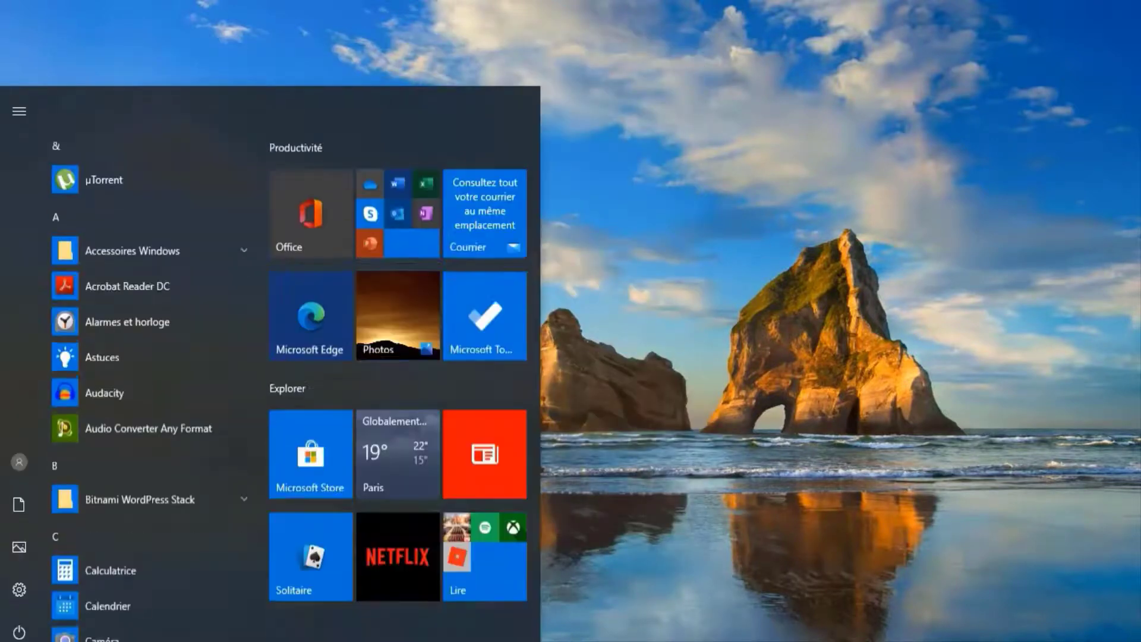
{"action": "left_click", "coordinate": [19, 624]}
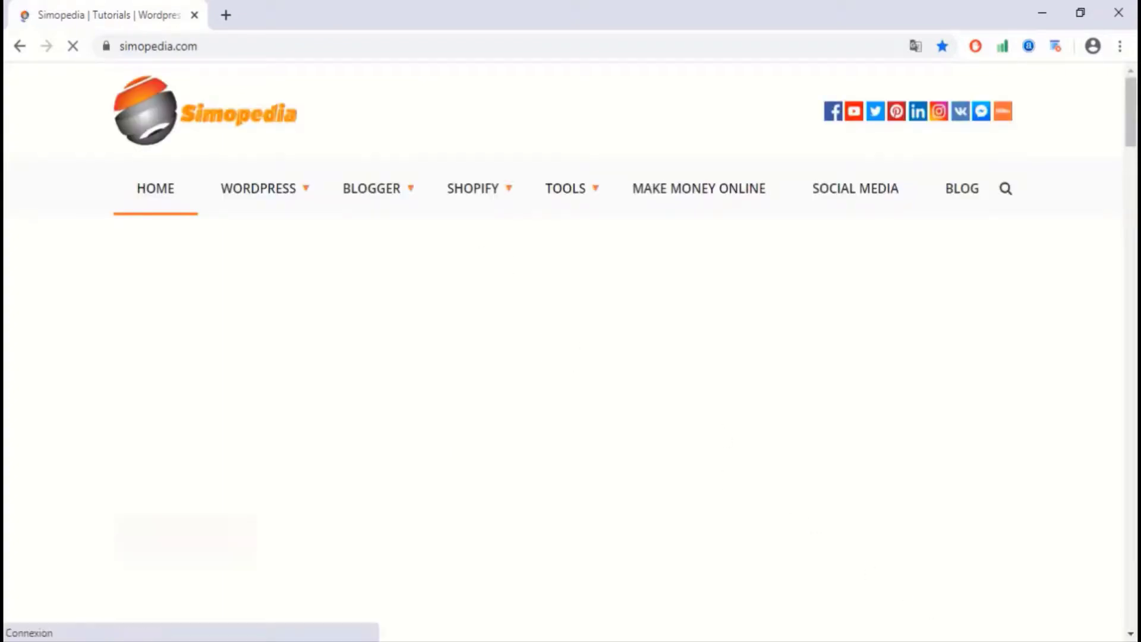
Step: Scroll through the simopedia.com page in Chrome to confirm it loads
{"action": "scroll", "coordinate": [571, 357], "scroll_direction": "down", "scroll_amount": 2}
{"action": "scroll", "coordinate": [571, 356], "scroll_direction": "down", "scroll_amount": 20}
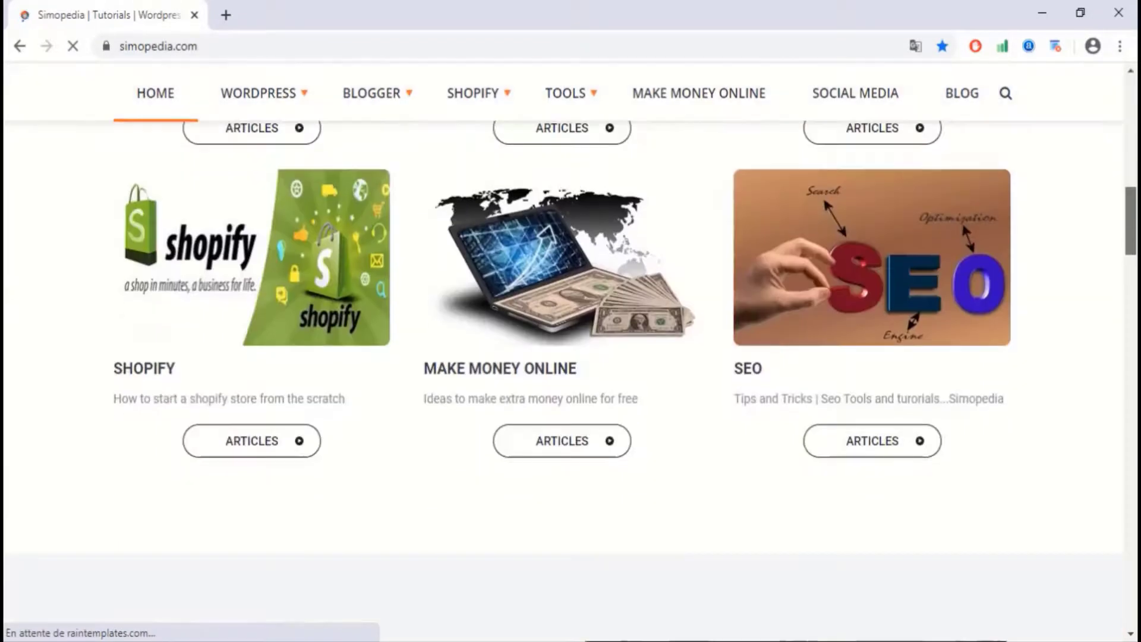
{"action": "scroll", "coordinate": [570, 381], "scroll_direction": "down", "scroll_amount": 5}
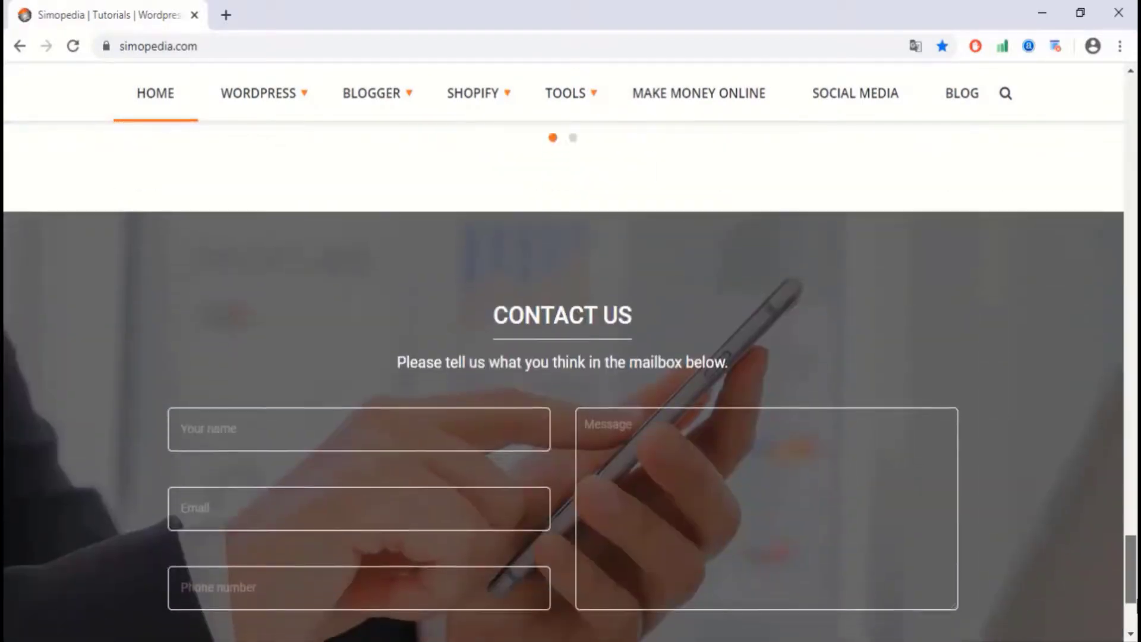
{"action": "scroll", "coordinate": [571, 380], "scroll_direction": "up", "scroll_amount": 8}
{"action": "left_click_drag", "start_coordinate": [1135, 356], "coordinate": [1134, 83]}
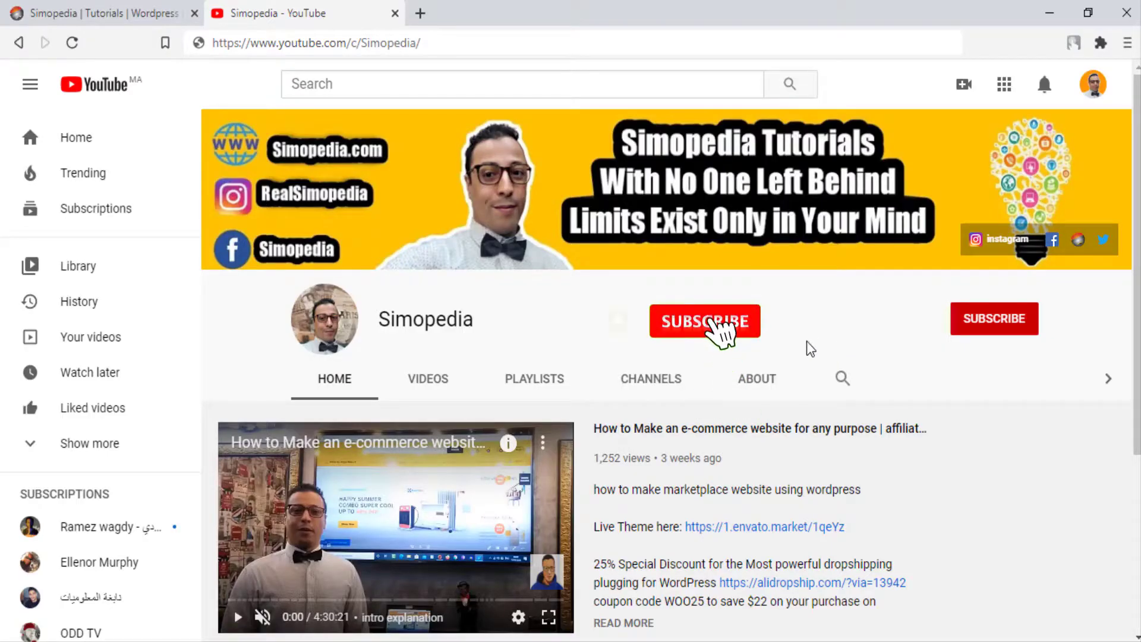
Step: Show the Simopedia channel's Videos tab and click SUBSCRIBE
{"action": "left_click", "coordinate": [454, 376]}
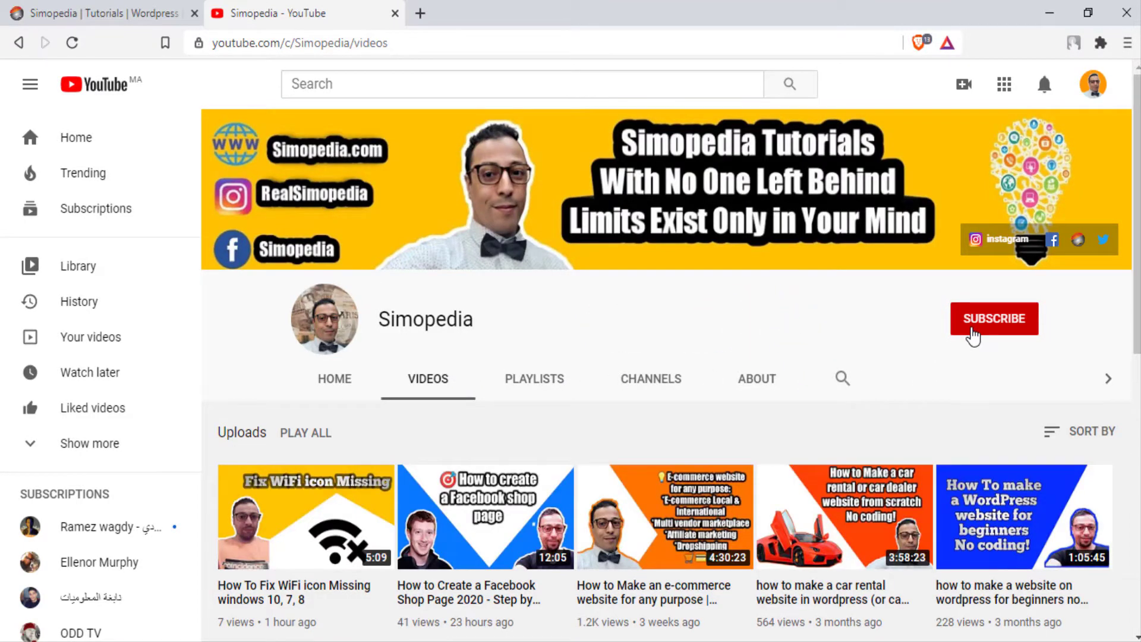
{"action": "left_click", "coordinate": [973, 336]}
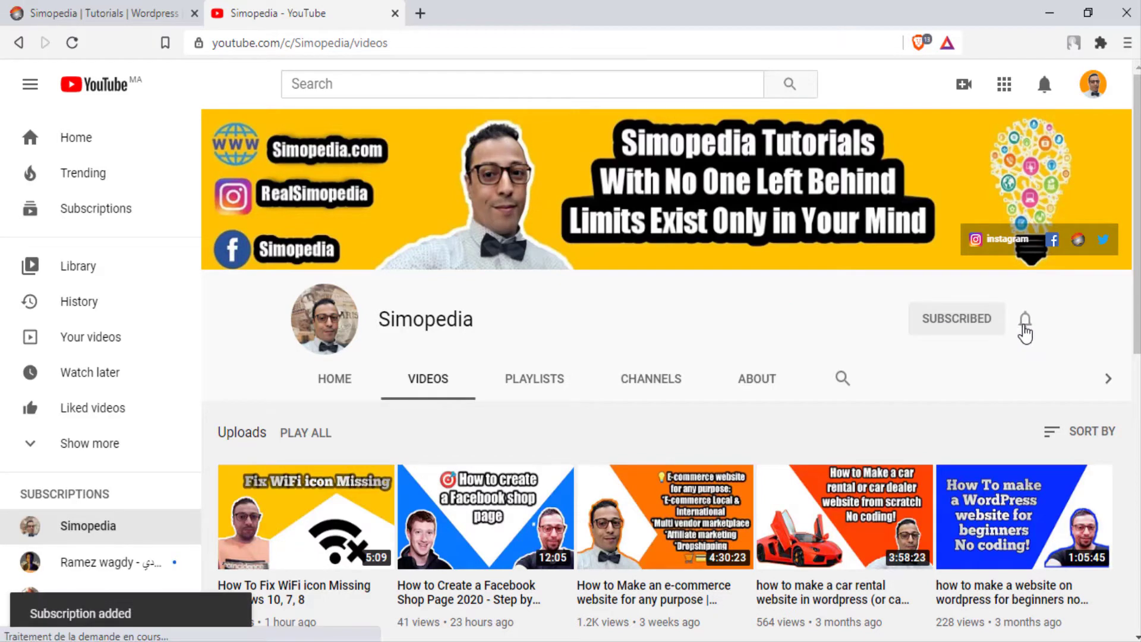